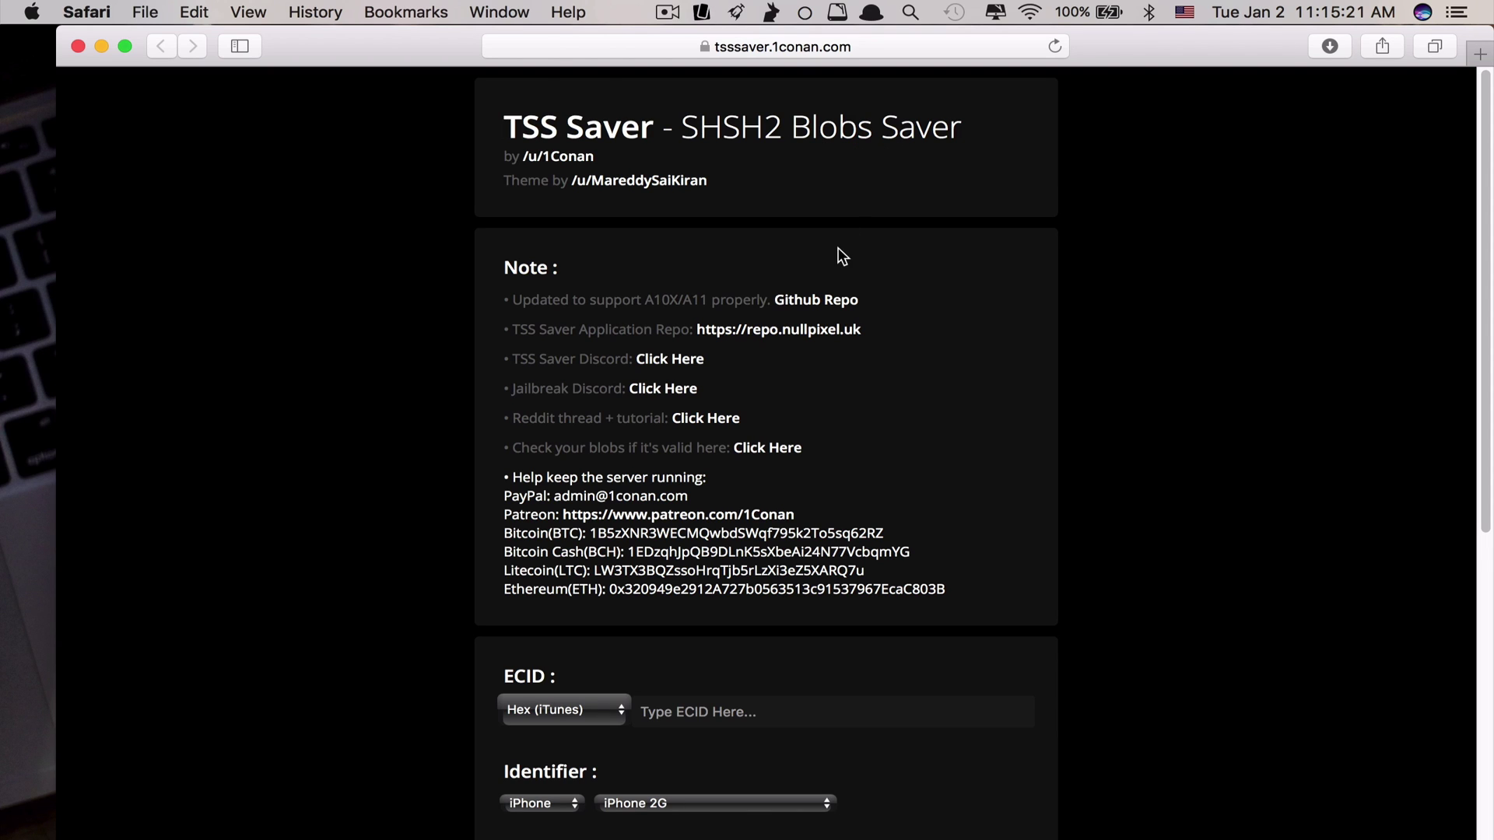
Scroll through the TSS Saver form down to Submit and Lost your link? and select the empty ECID field.
scroll(686, 402, down, 1)
scroll(686, 401, up, 1)
scroll(615, 515, down, 1)
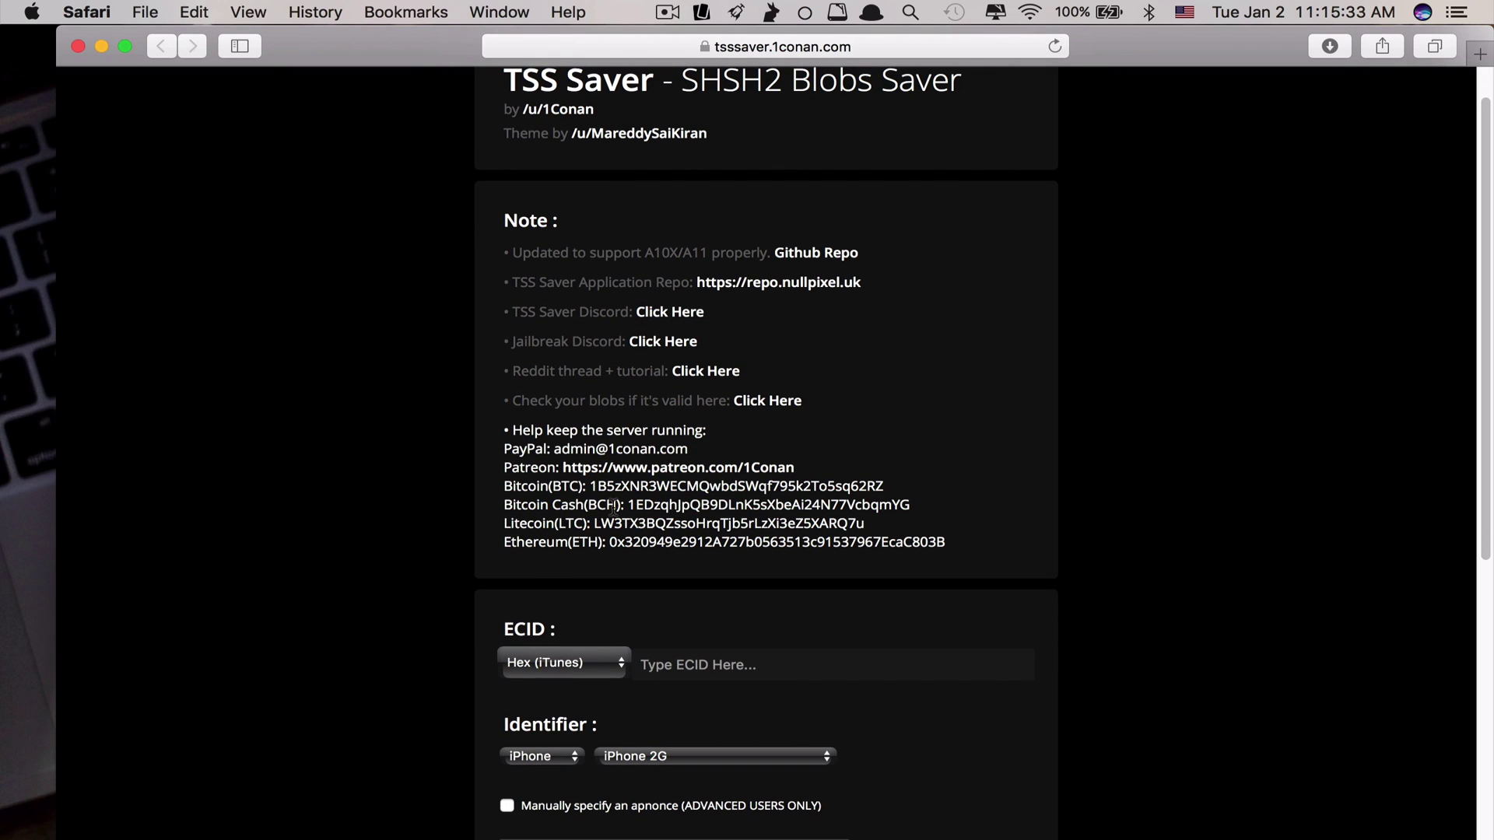
scroll(615, 505, down, 3)
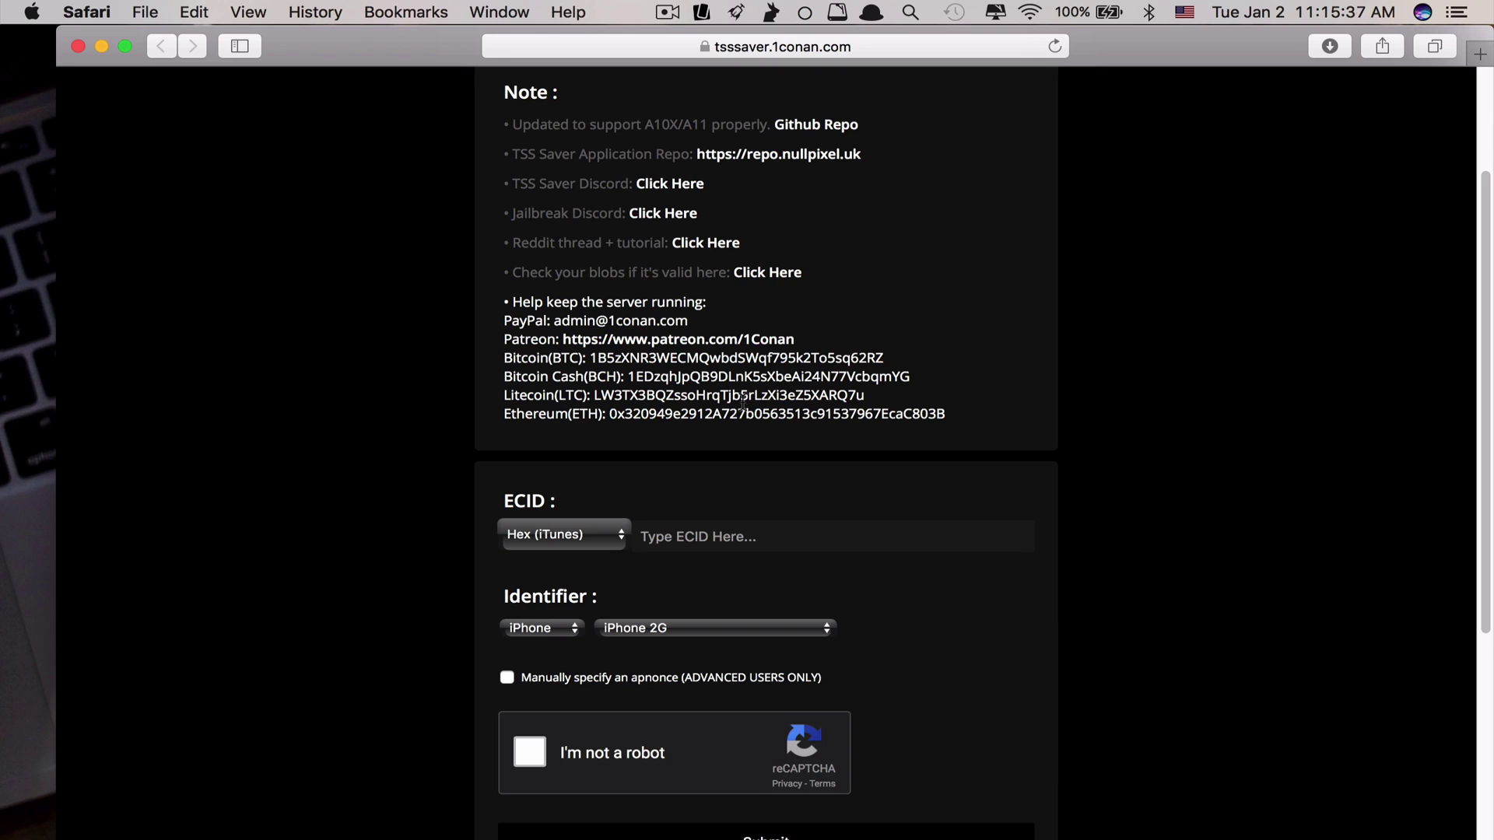
scroll(741, 403, up, 1)
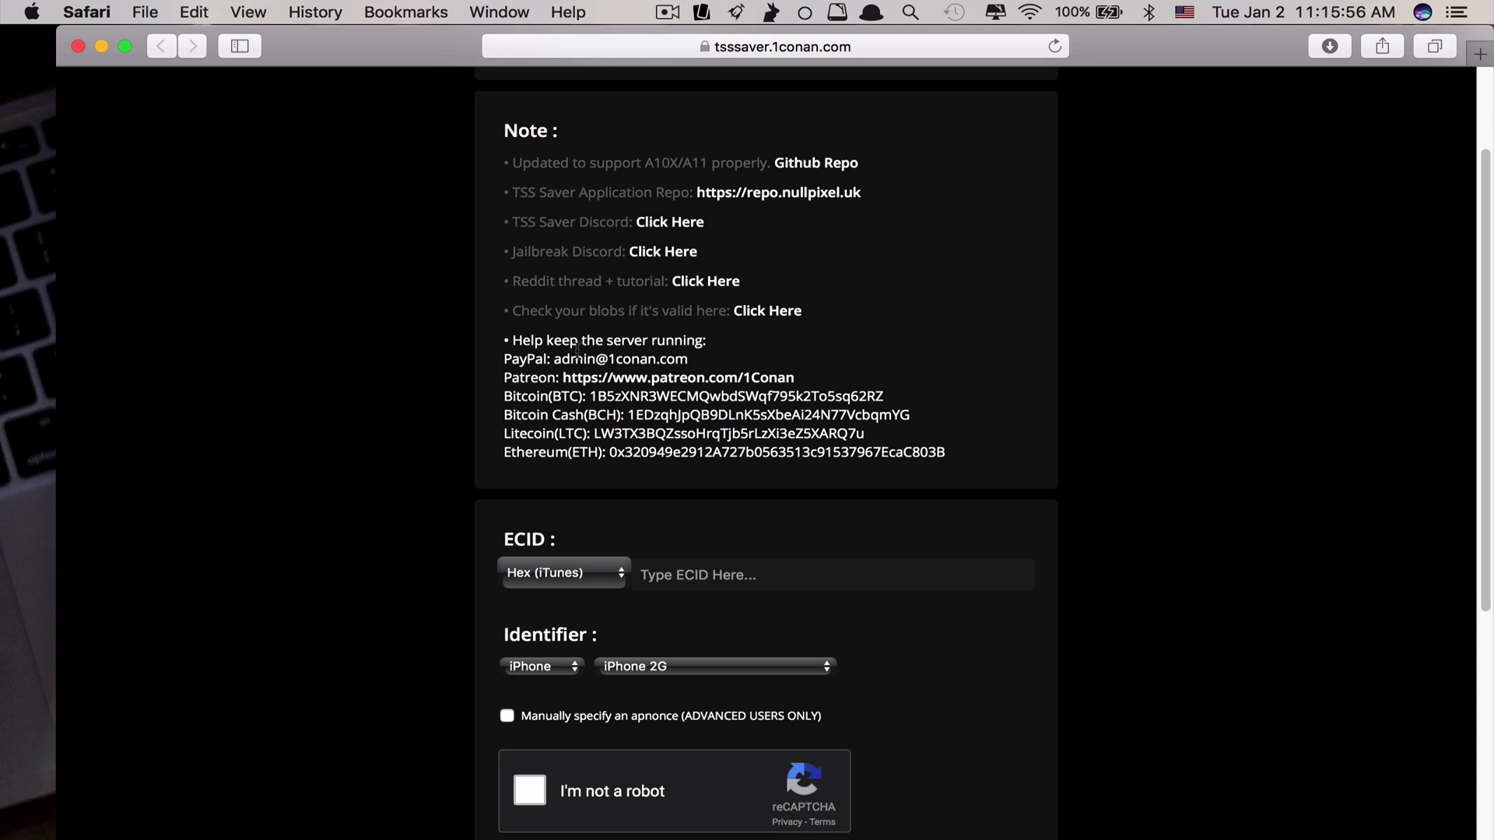
scroll(634, 428, down, 3)
scroll(631, 411, down, 2)
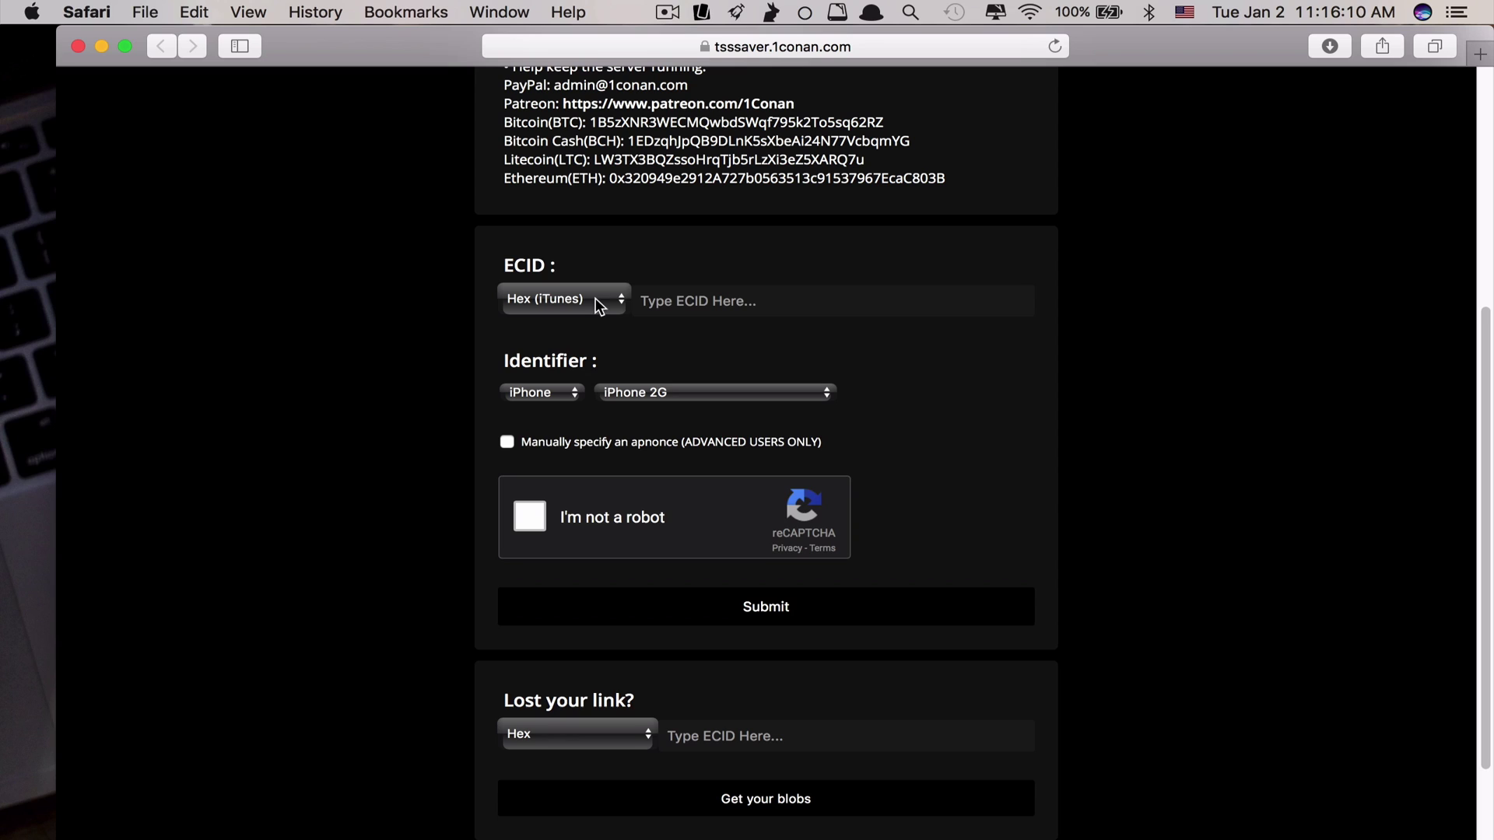
click(745, 309)
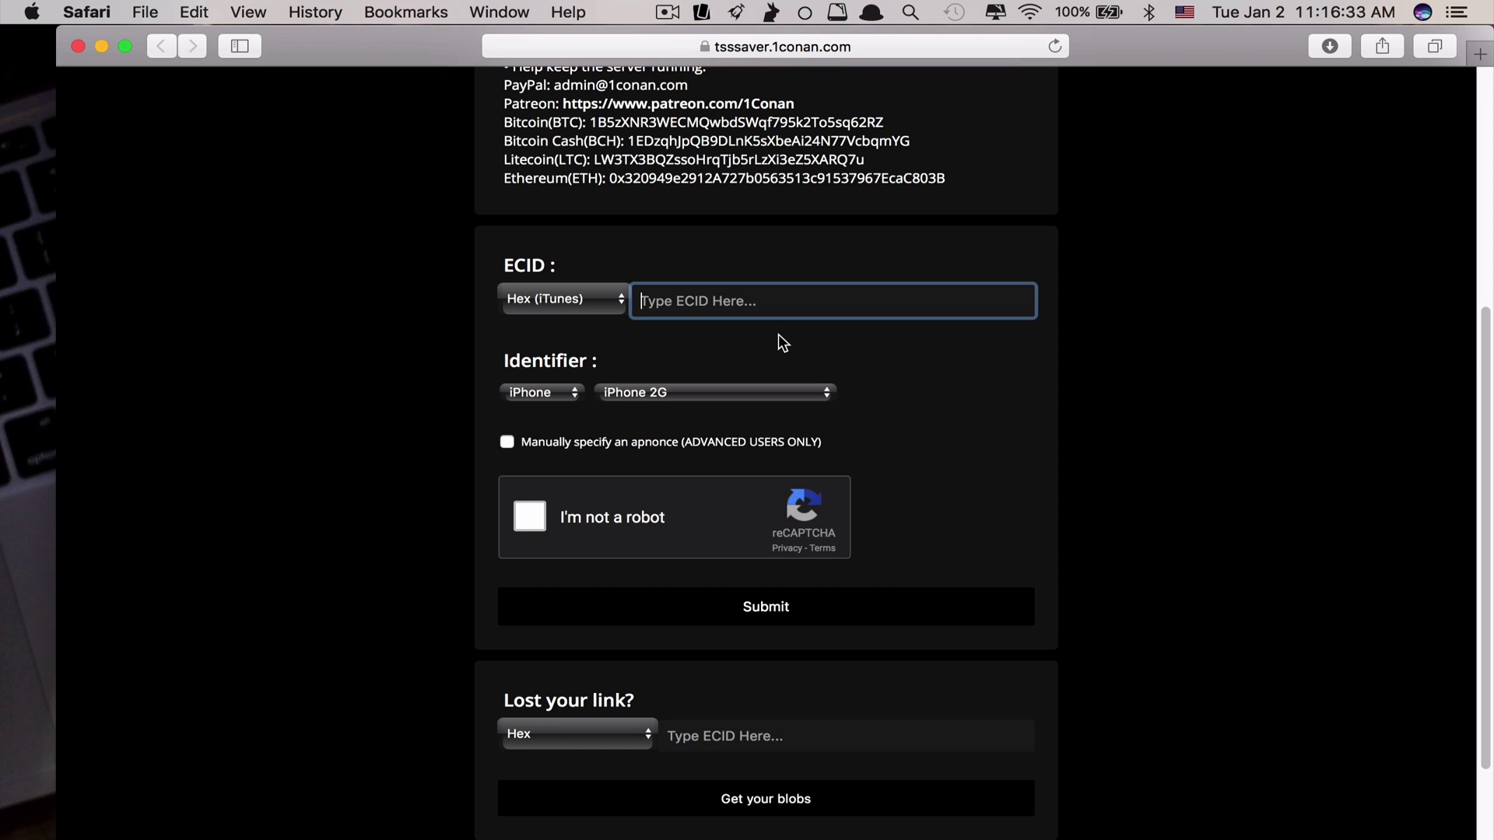
Bring iTunes forward, dismiss the software update prompt, and open the iPhone's Summary page.
mouse_move(3, 376)
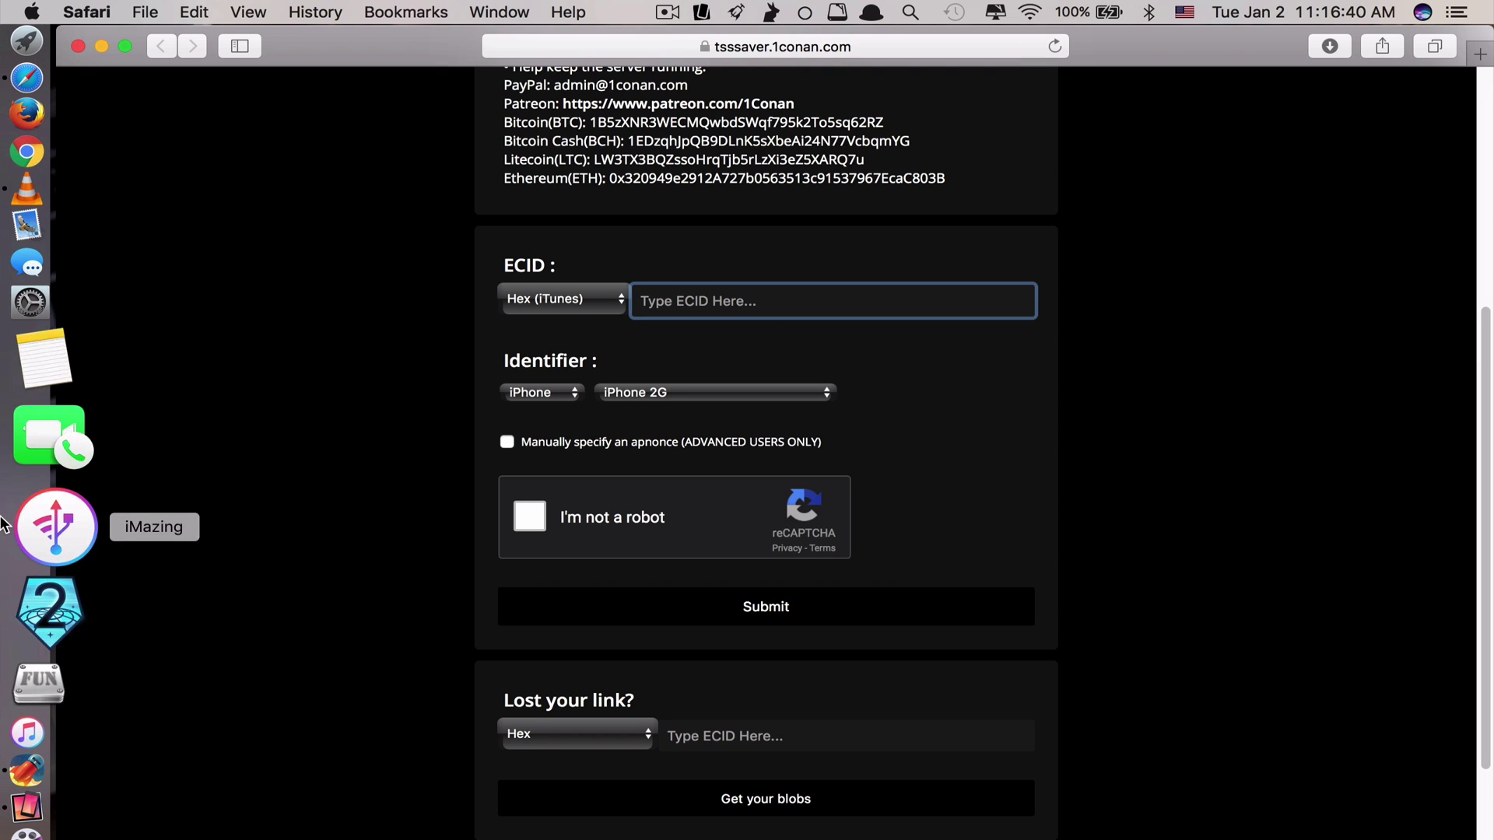
click(44, 633)
mouse_move(44, 633)
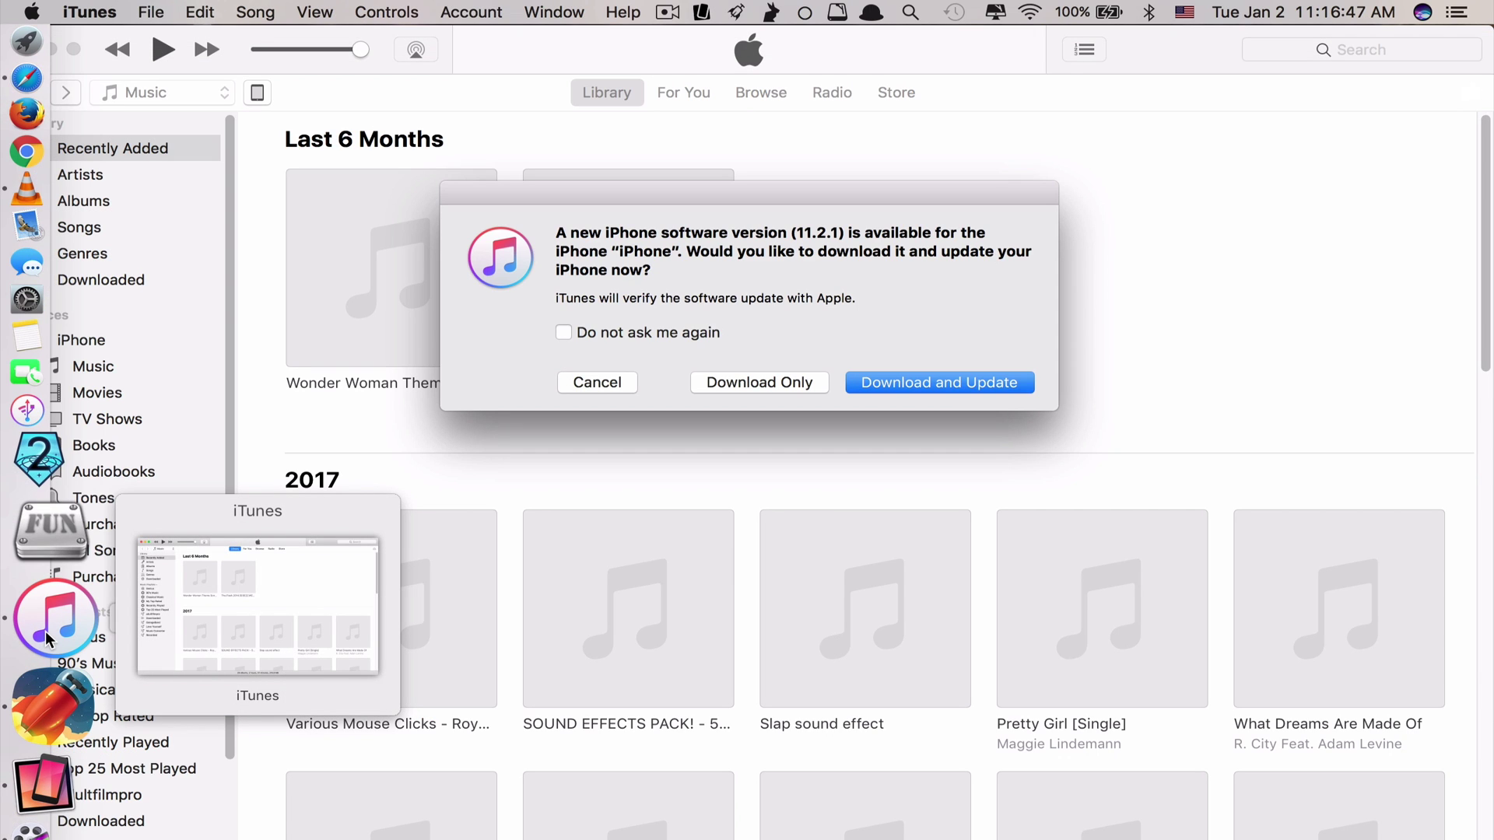
click(597, 382)
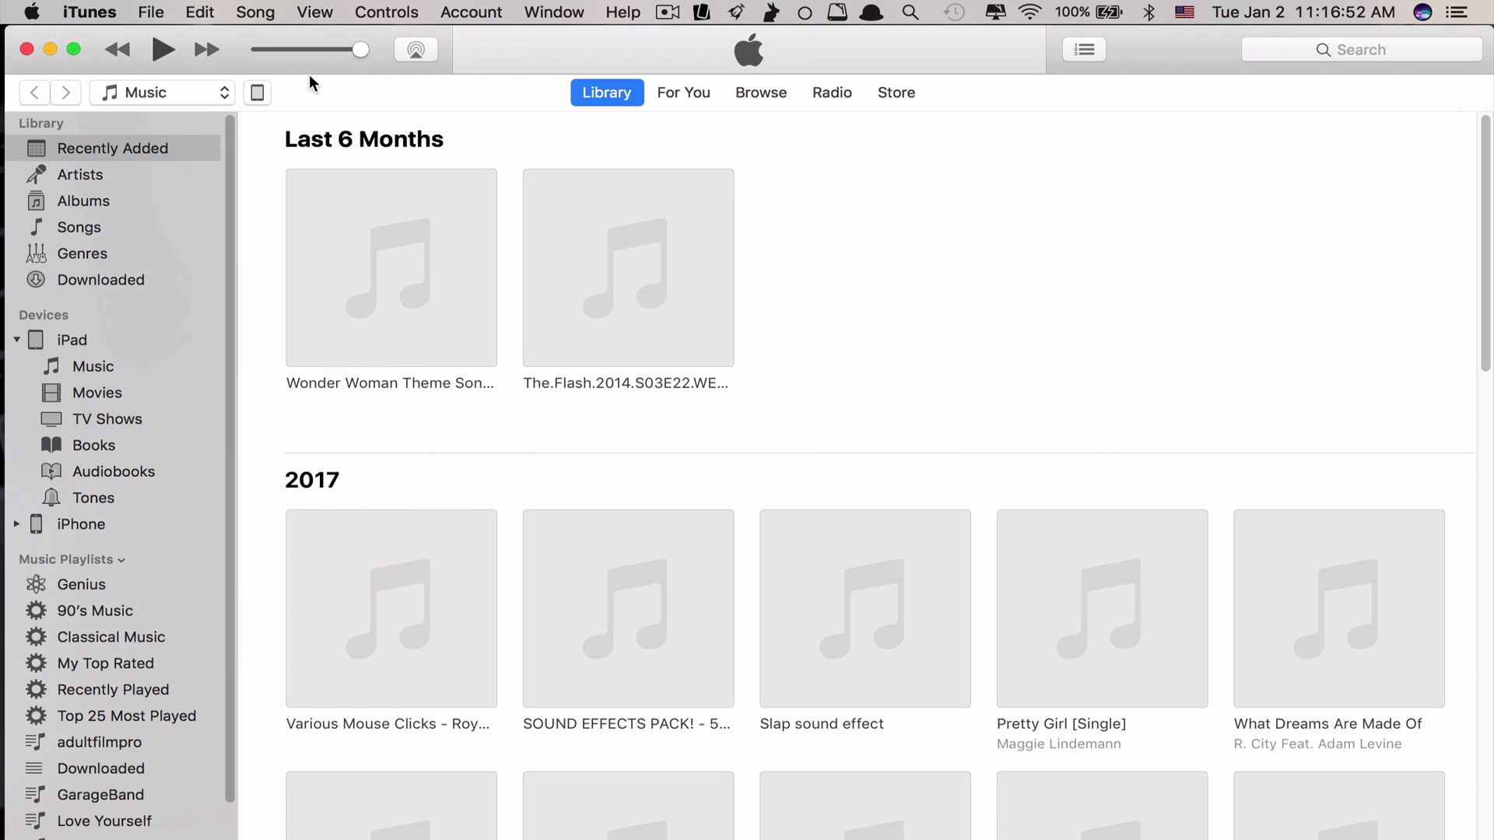
click(261, 90)
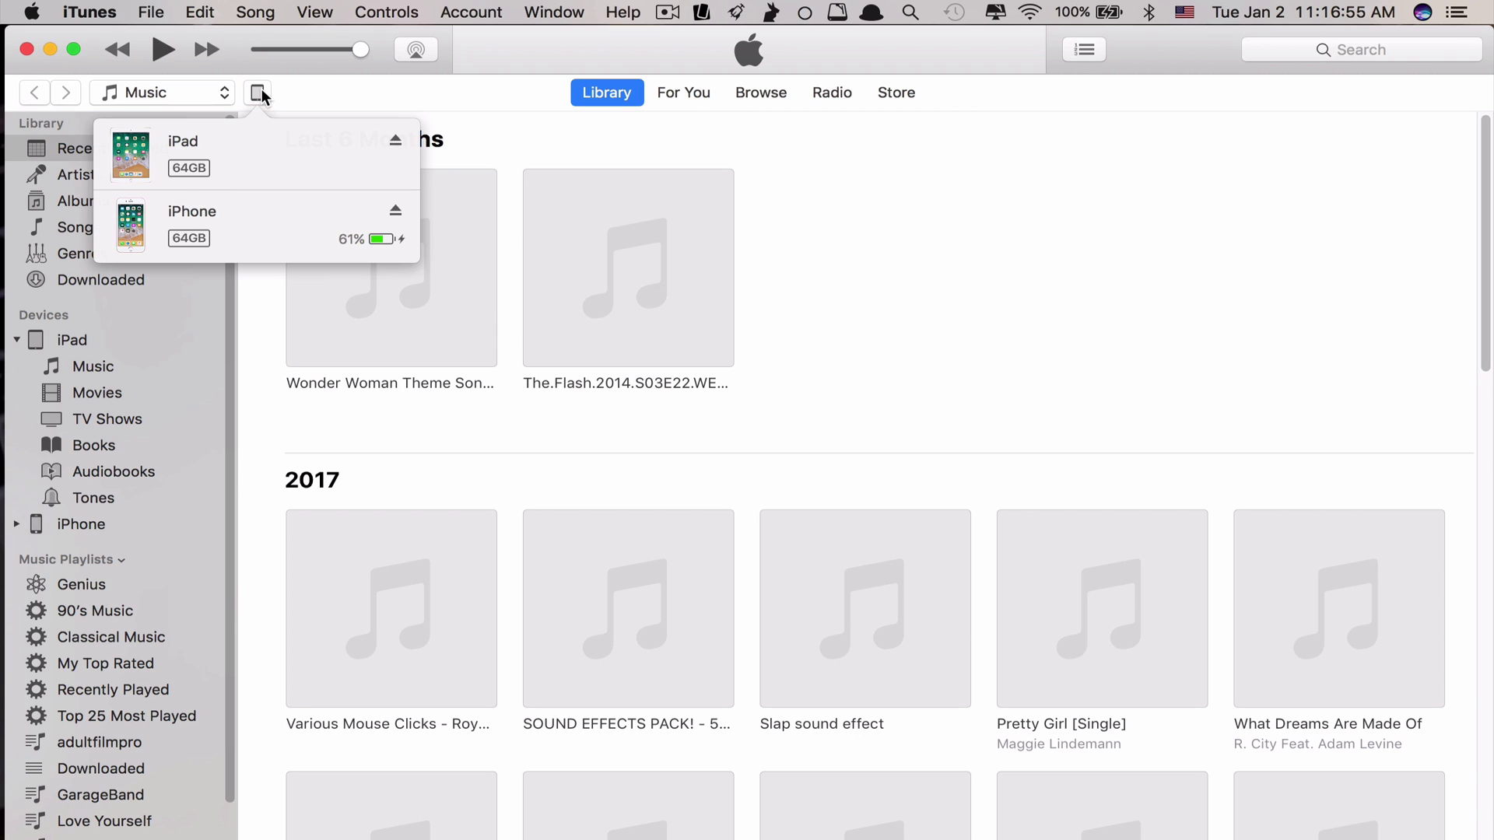
click(273, 207)
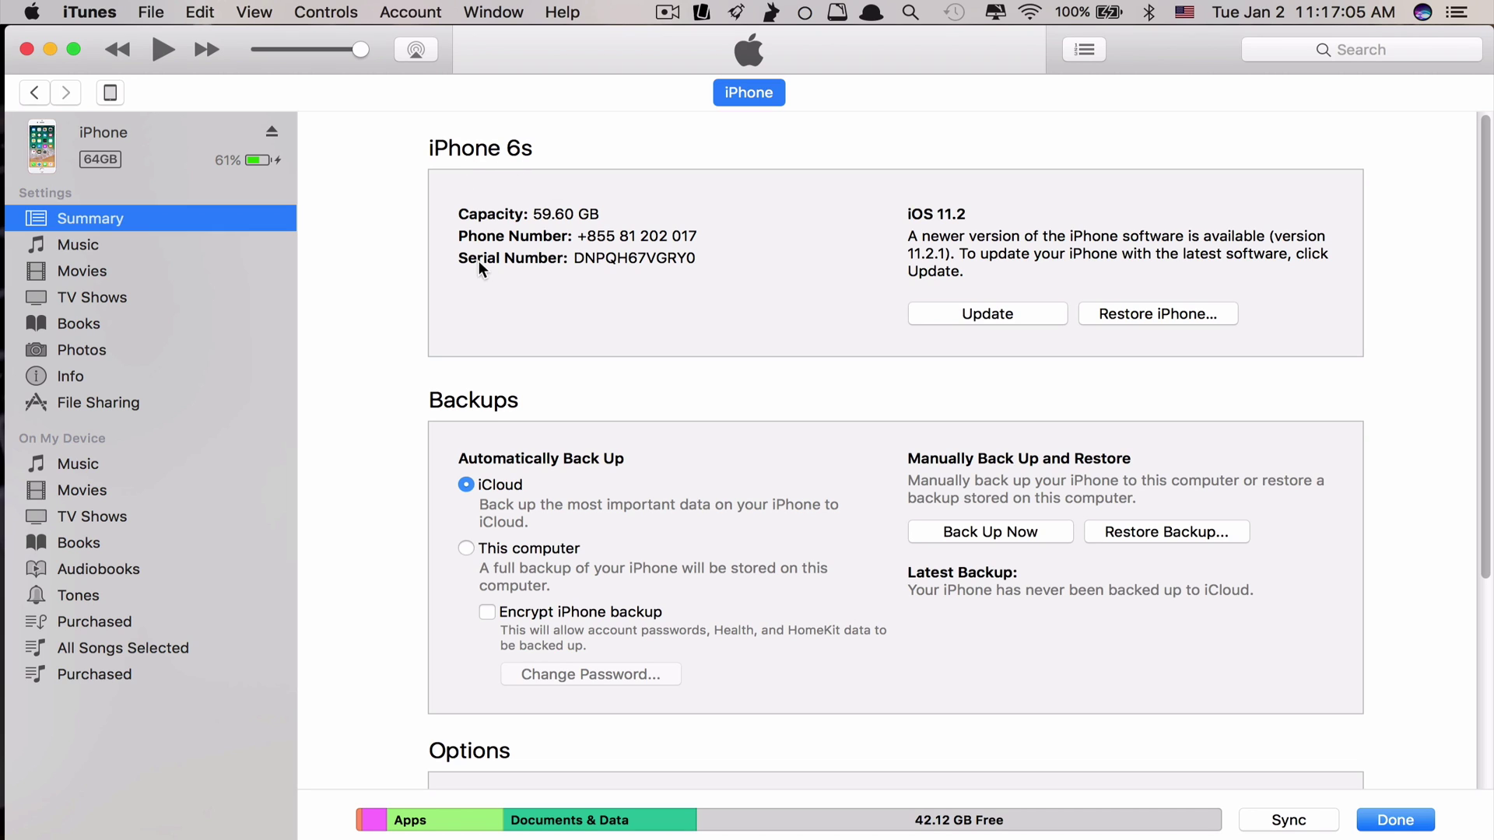
Cycle the Serial Number line to show the ECID and copy it.
click(618, 257)
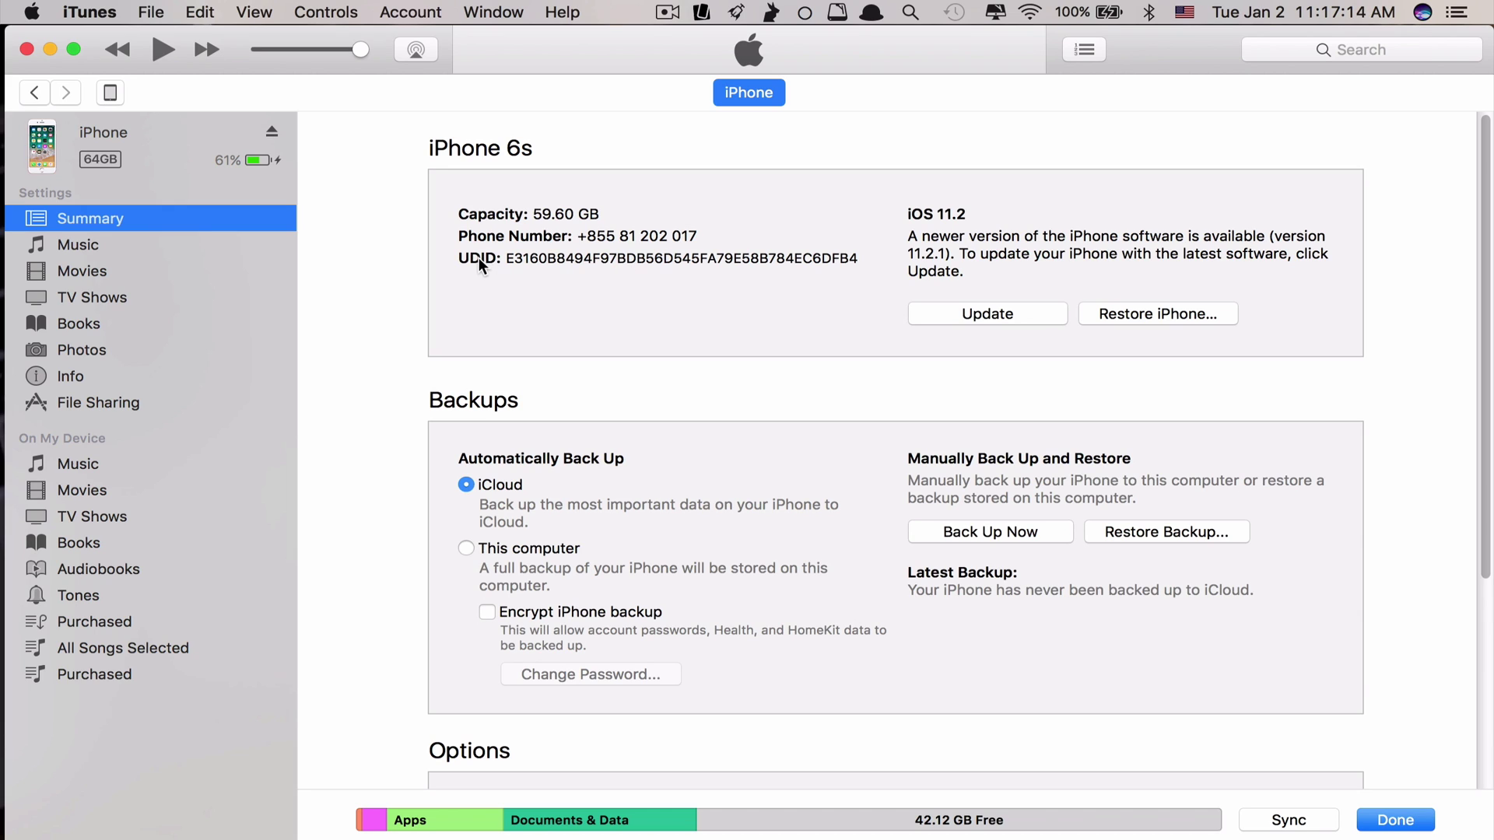
click(557, 259)
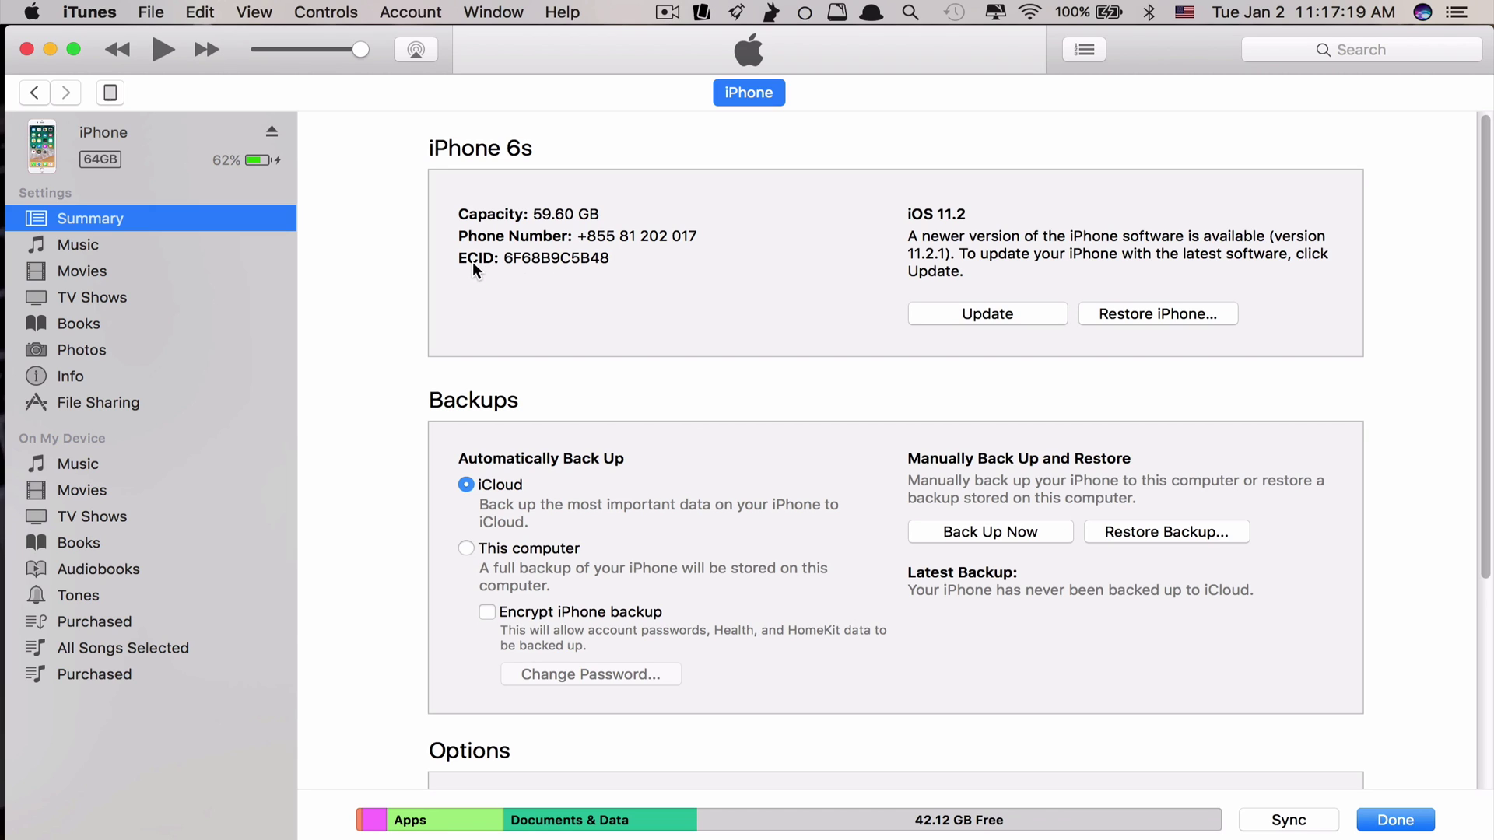
right_click(544, 257)
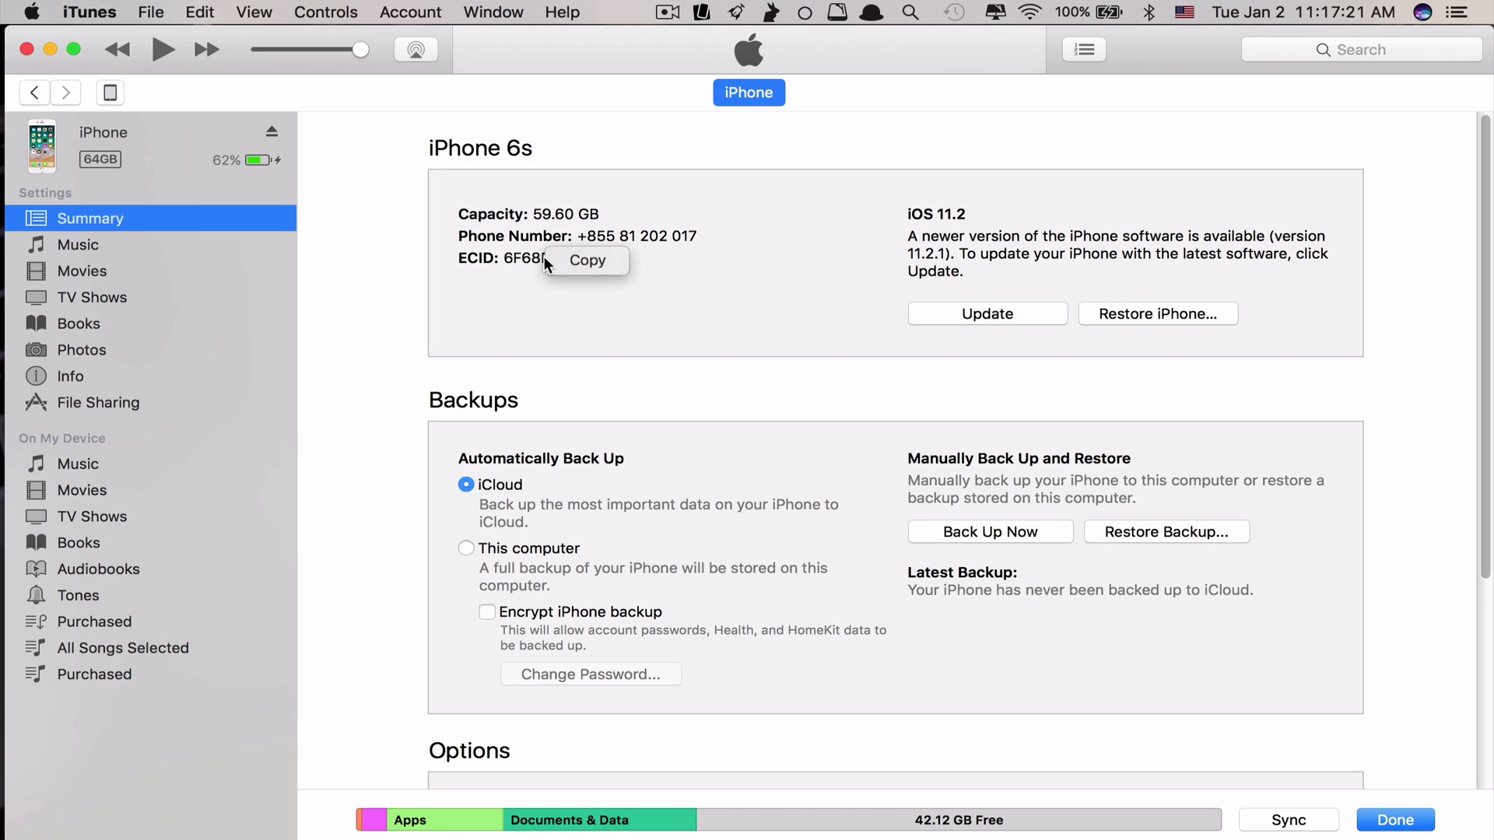
click(586, 261)
Paste the ECID into the form, keep iPhone as device type, and choose iPhone 6s.
mouse_move(23, 802)
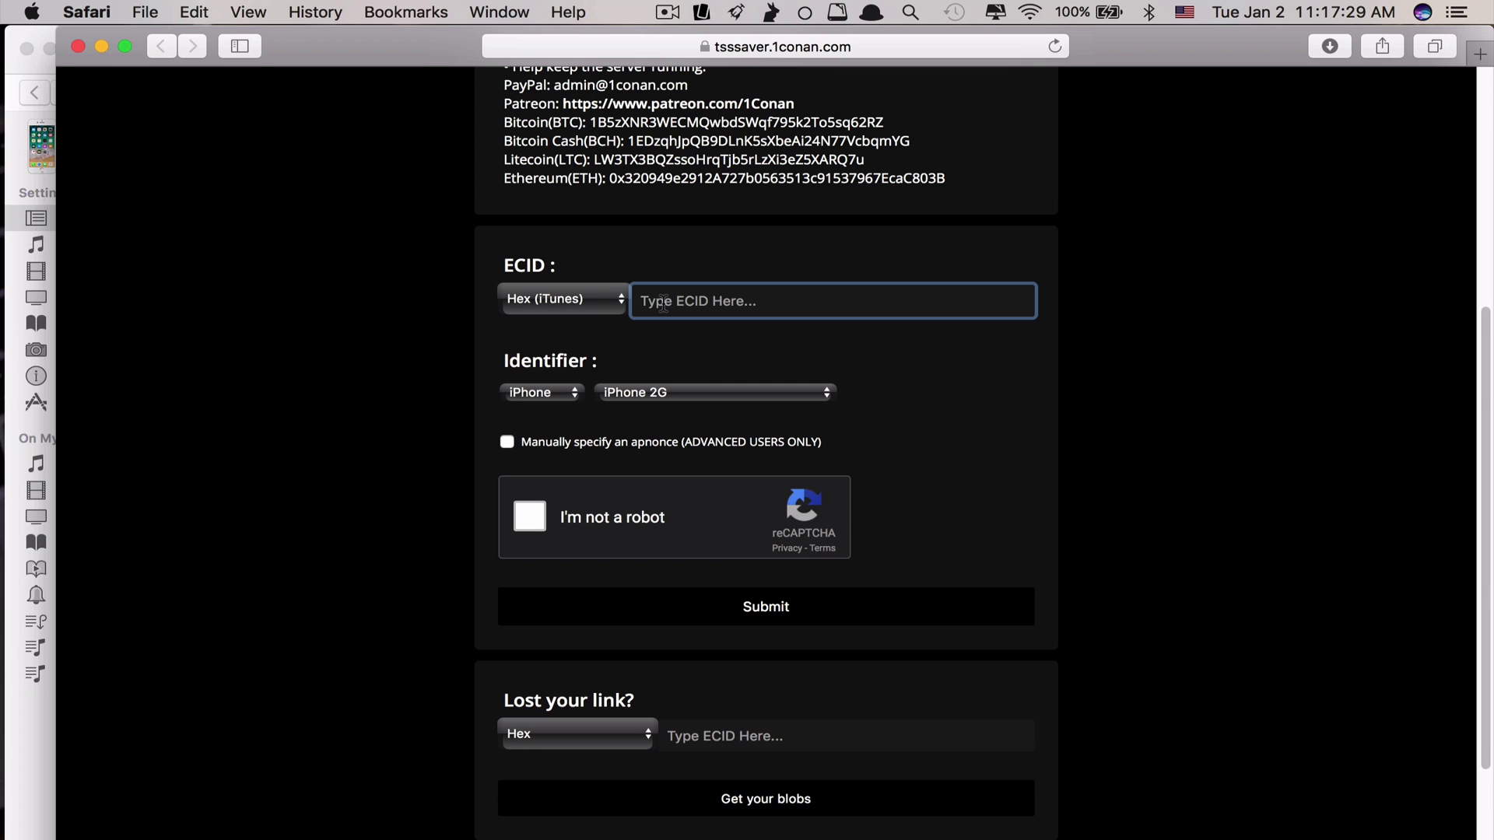
key(super+v)
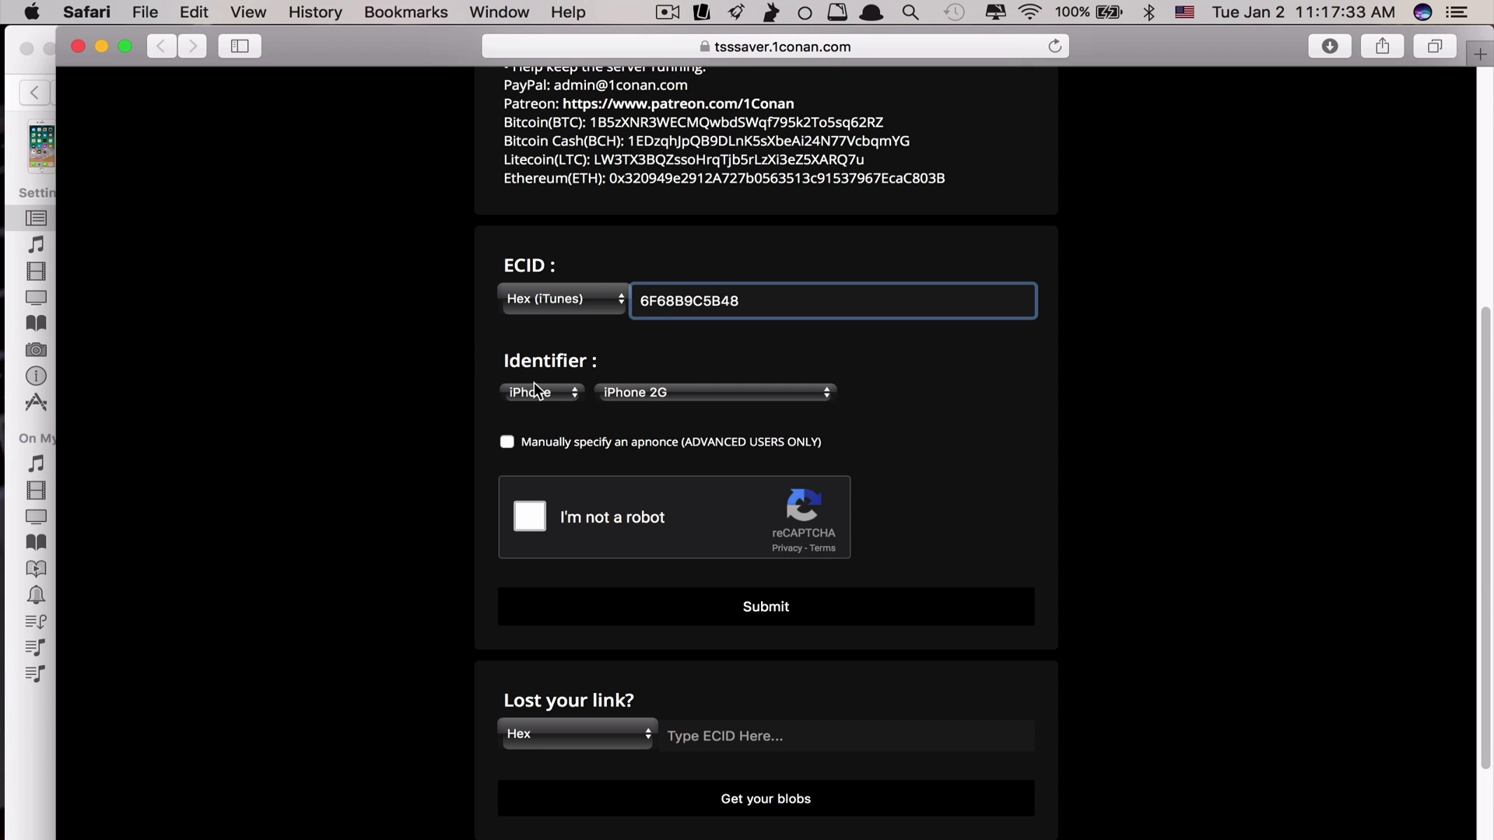
click(571, 397)
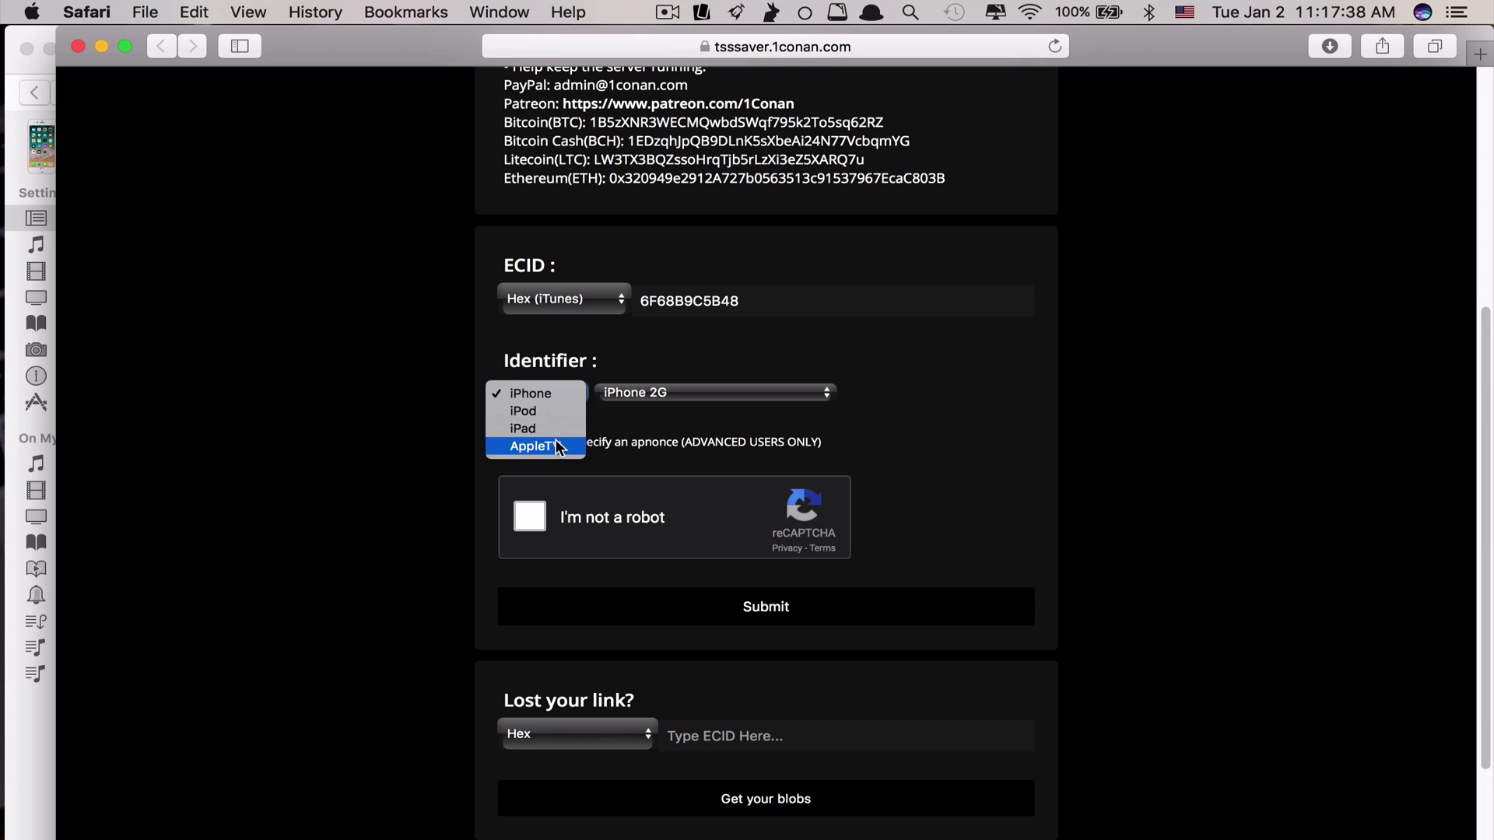
click(551, 391)
click(642, 393)
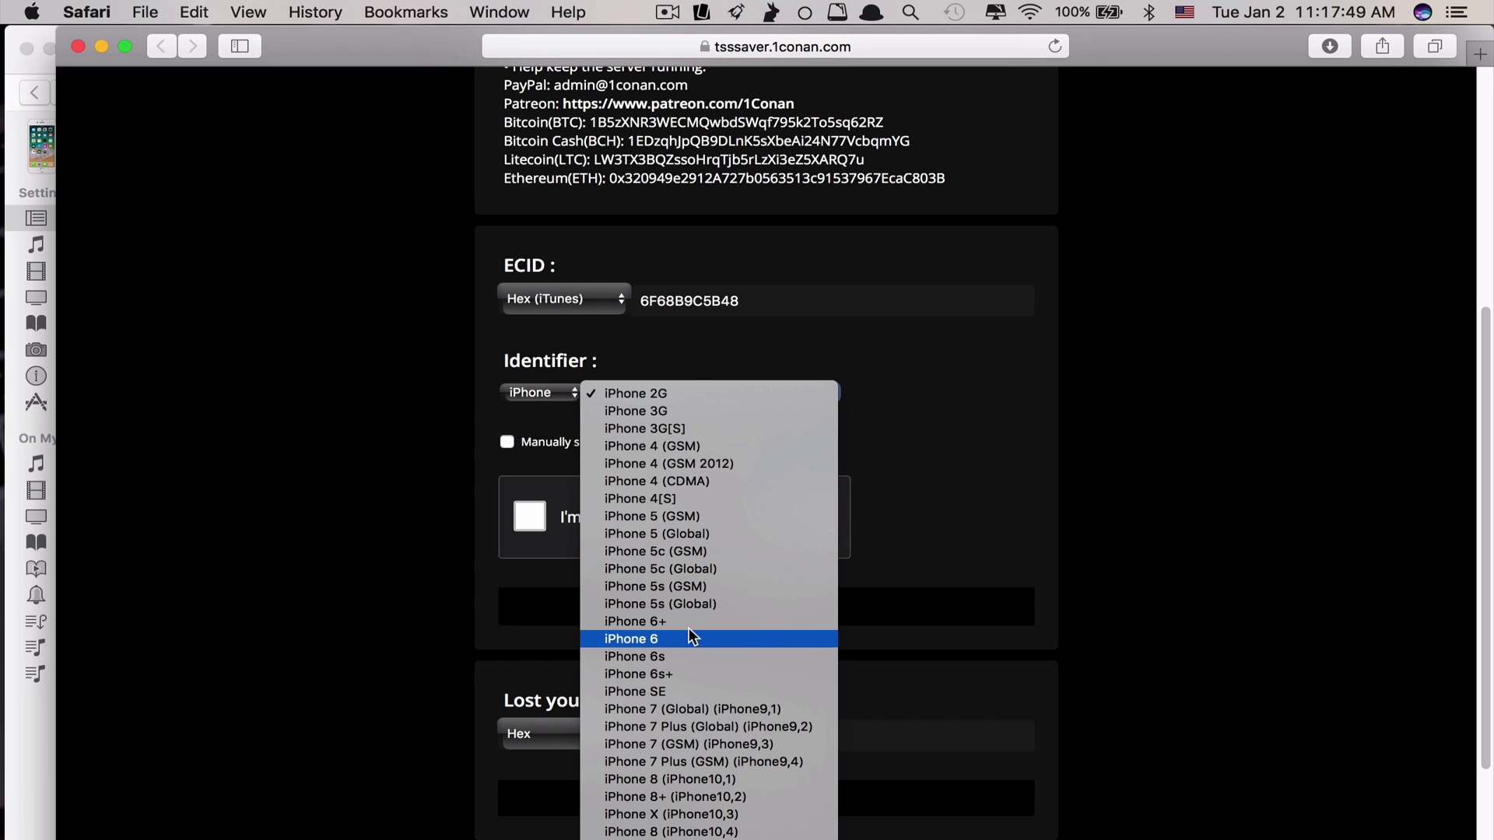
click(693, 657)
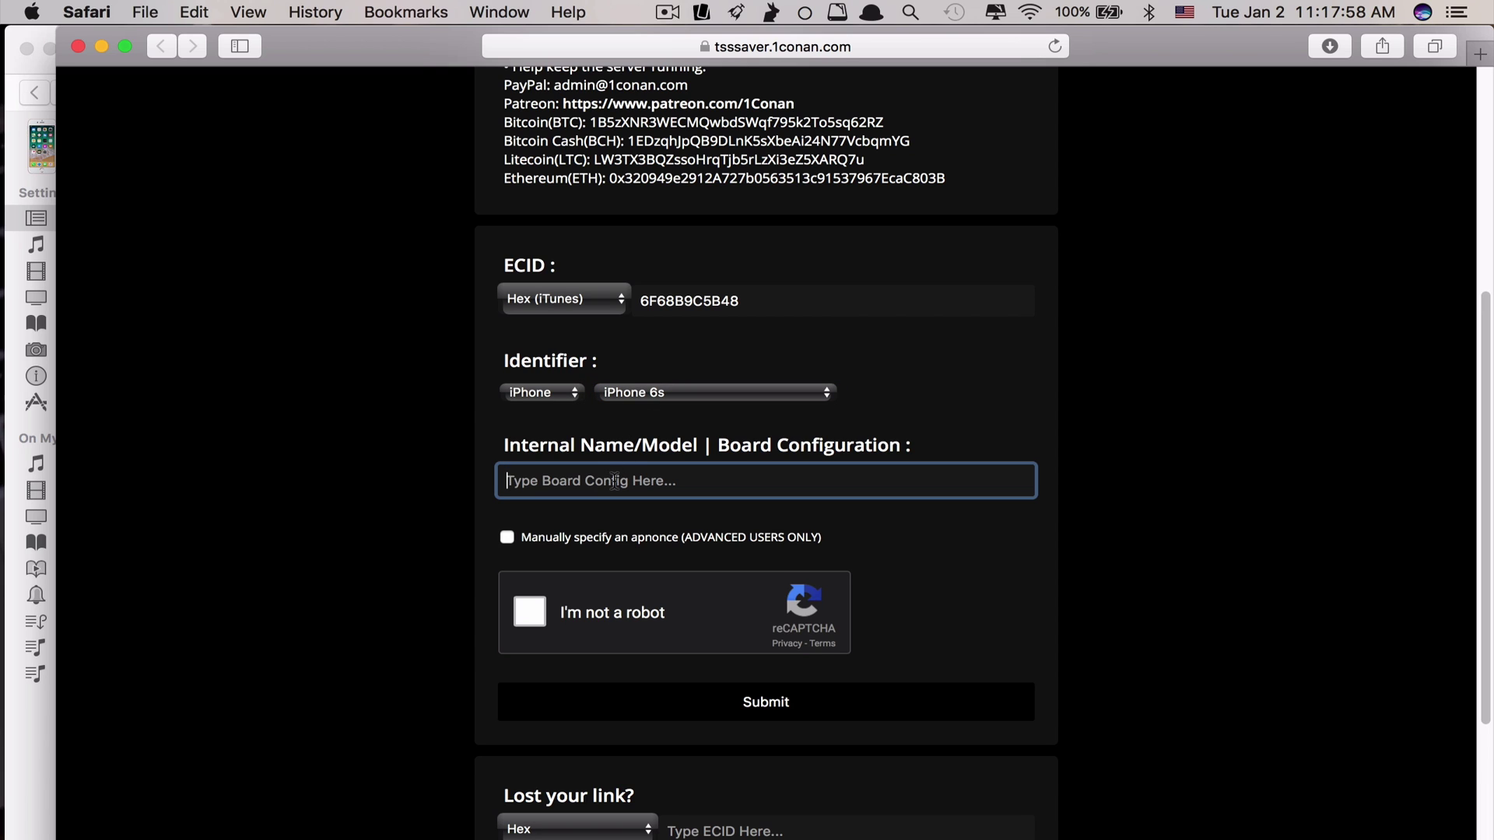
Try the iPhone 5s, SE, 6s+, 6 and 7 models before settling back on iPhone 6s.
click(757, 392)
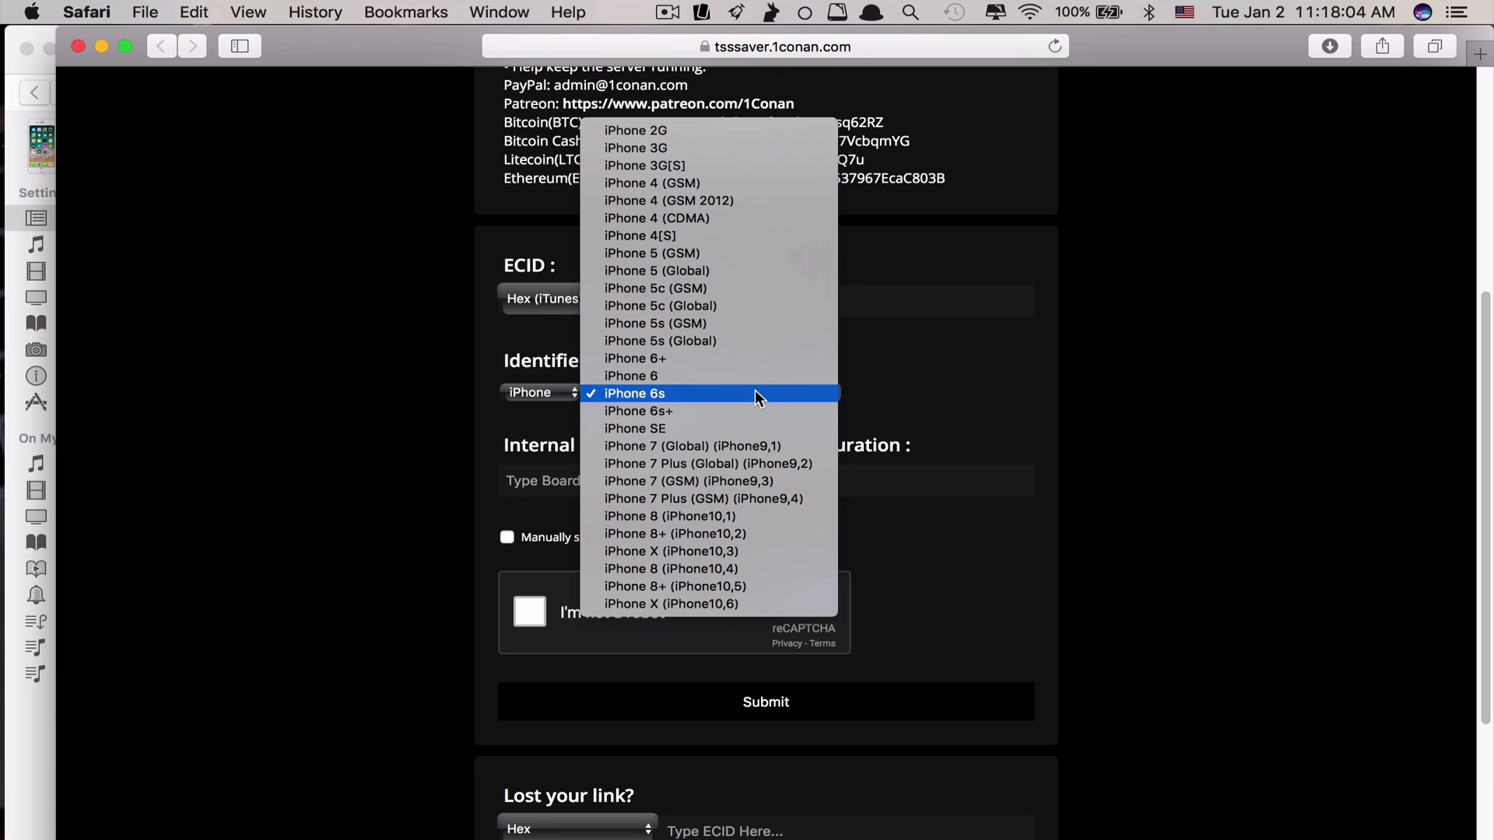
click(720, 323)
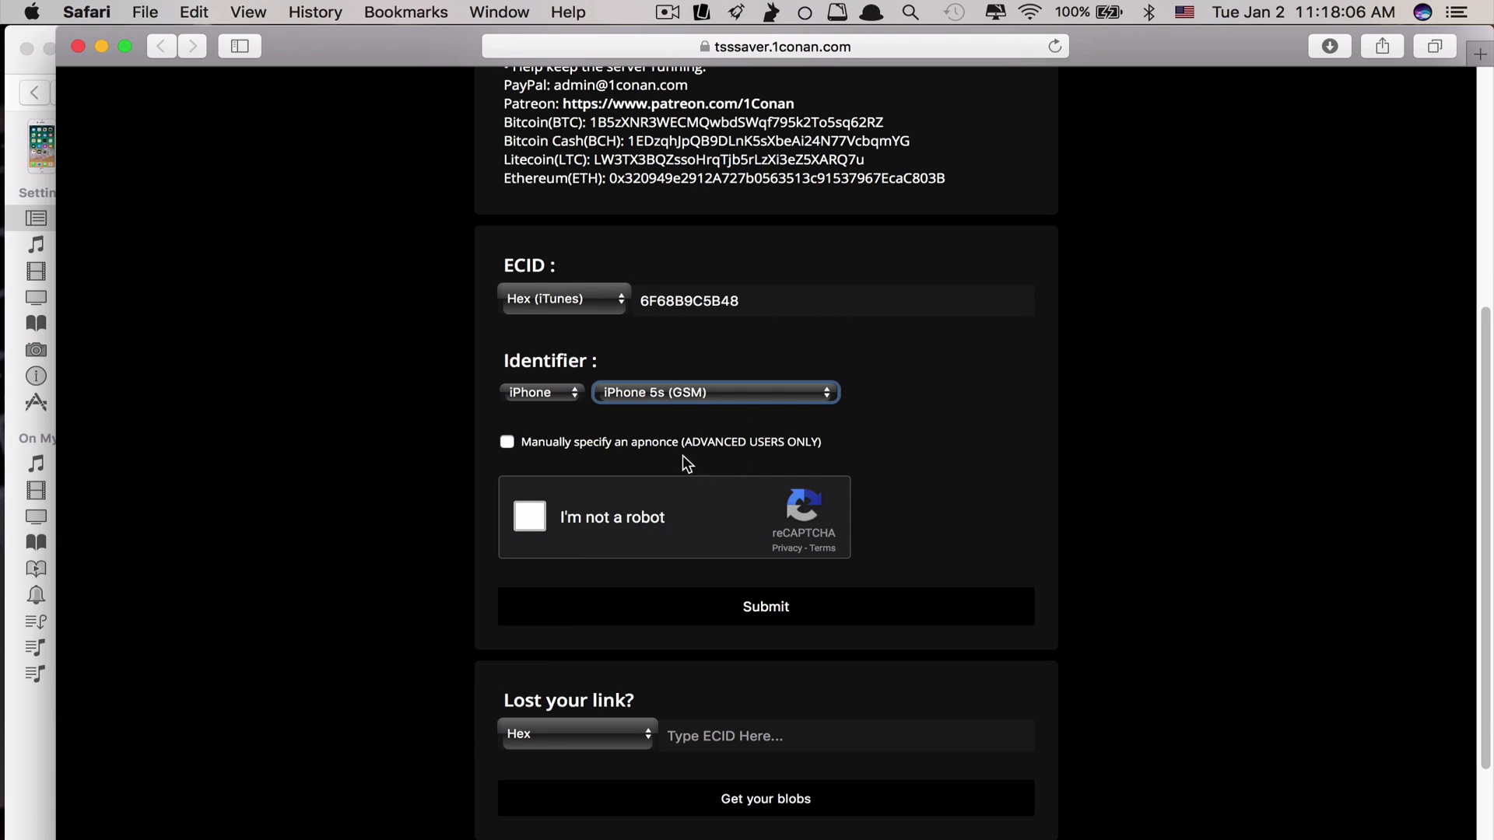
click(717, 398)
click(778, 501)
click(801, 392)
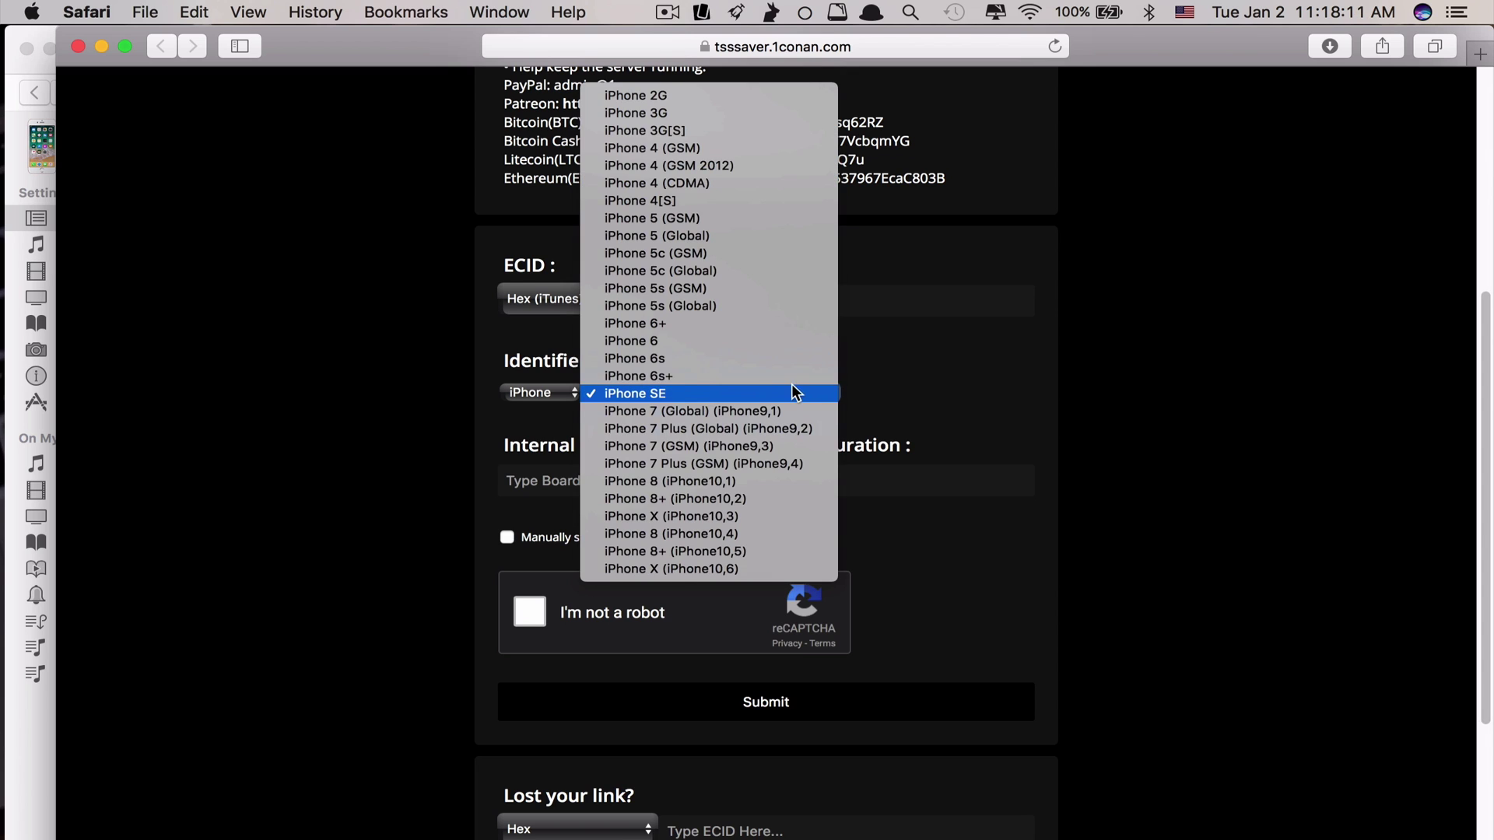
click(789, 378)
click(779, 395)
click(773, 393)
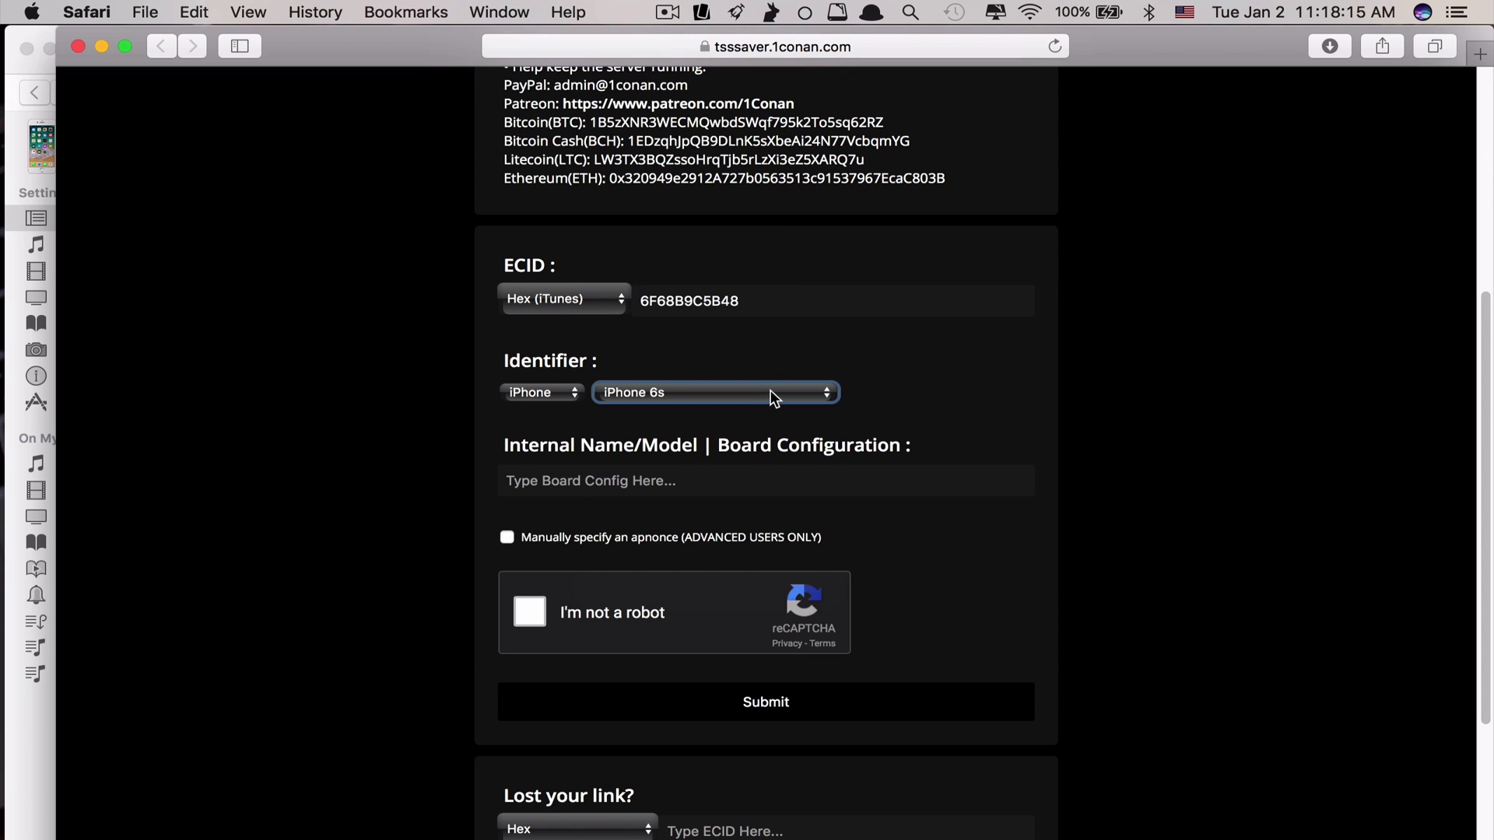
key(Up)
key(Up)
click(779, 395)
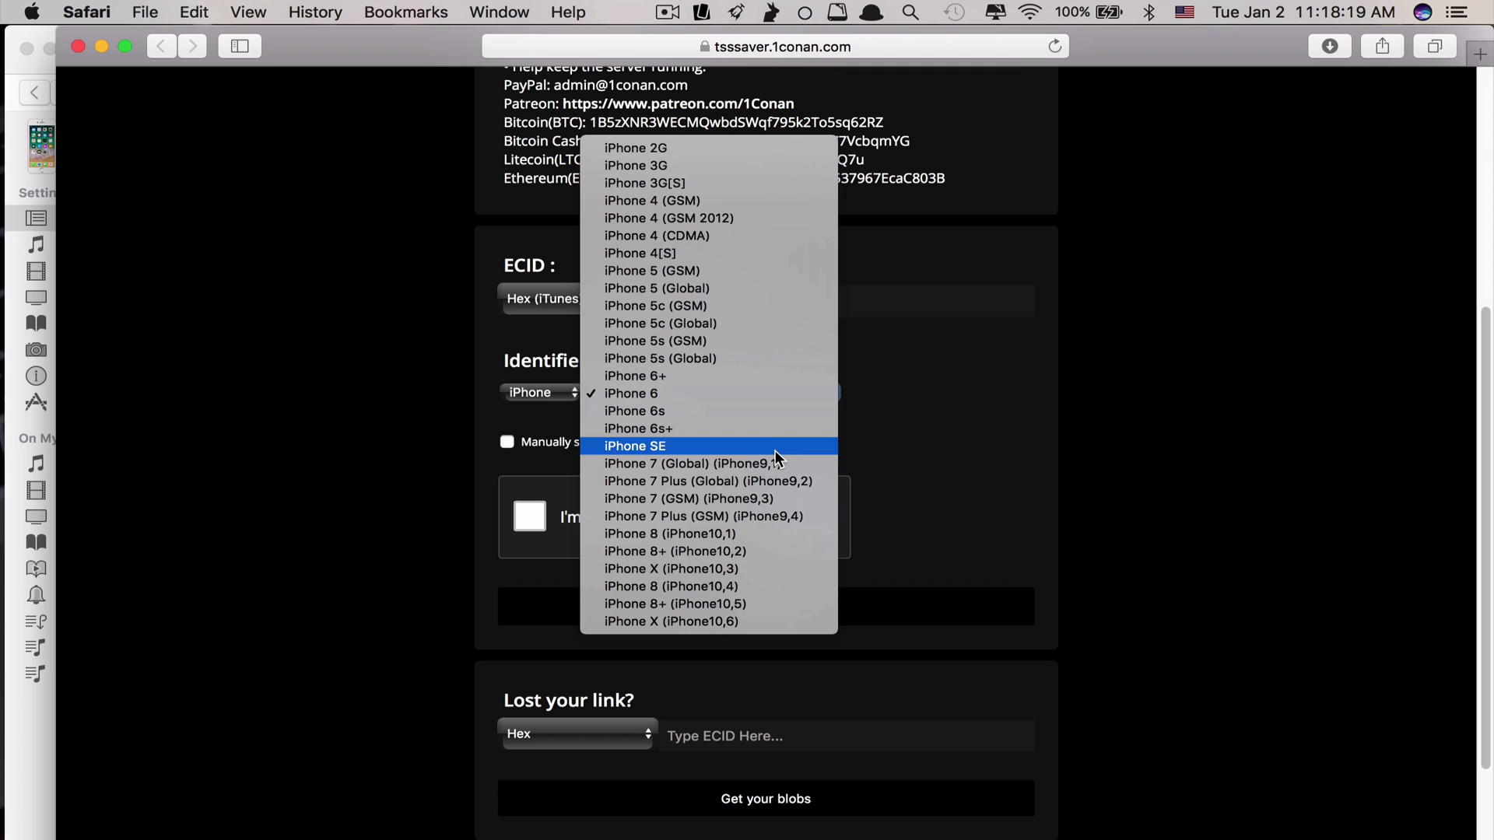
click(782, 463)
click(770, 394)
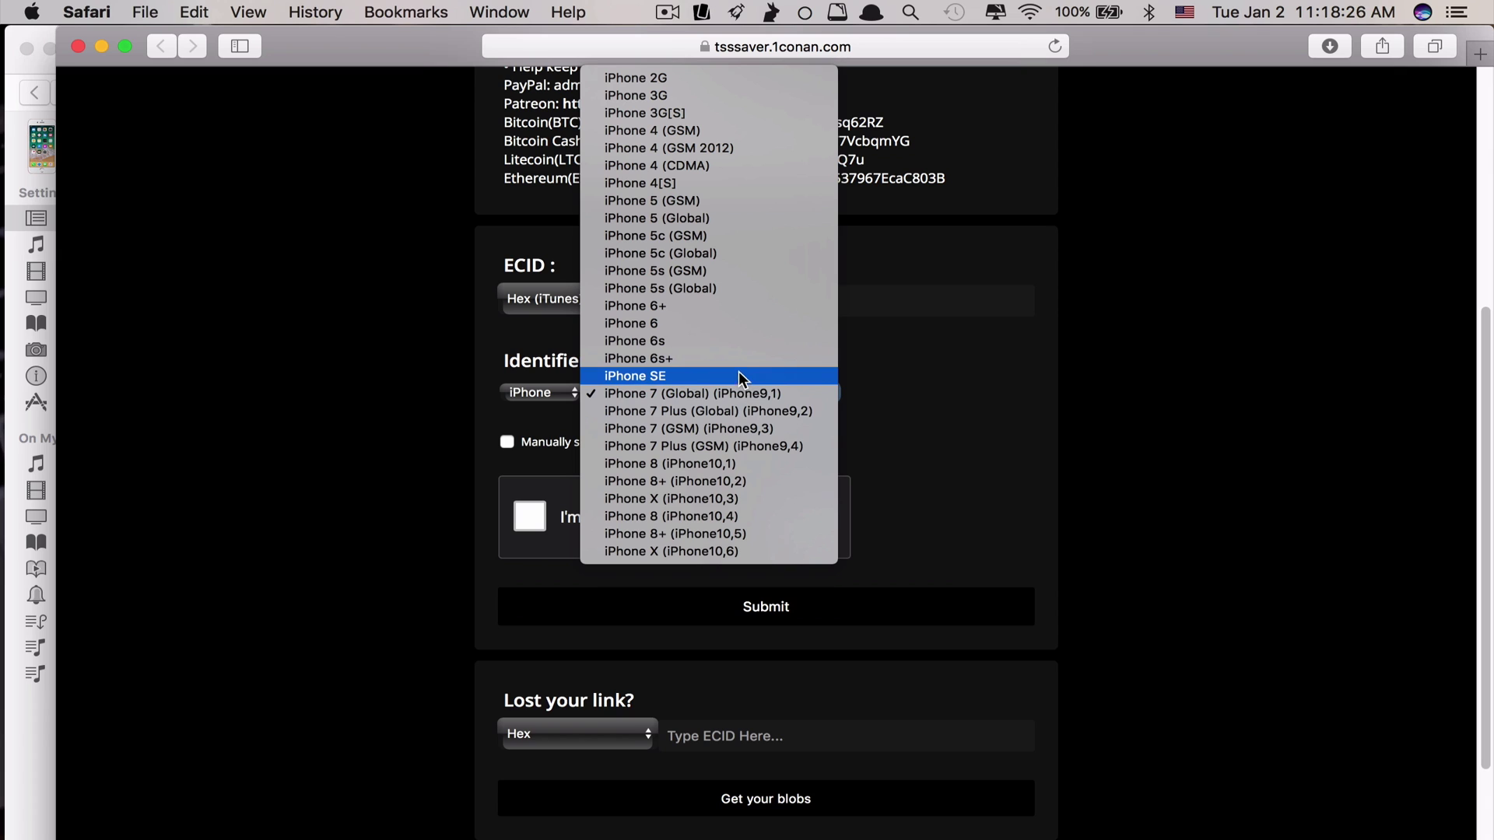
click(733, 343)
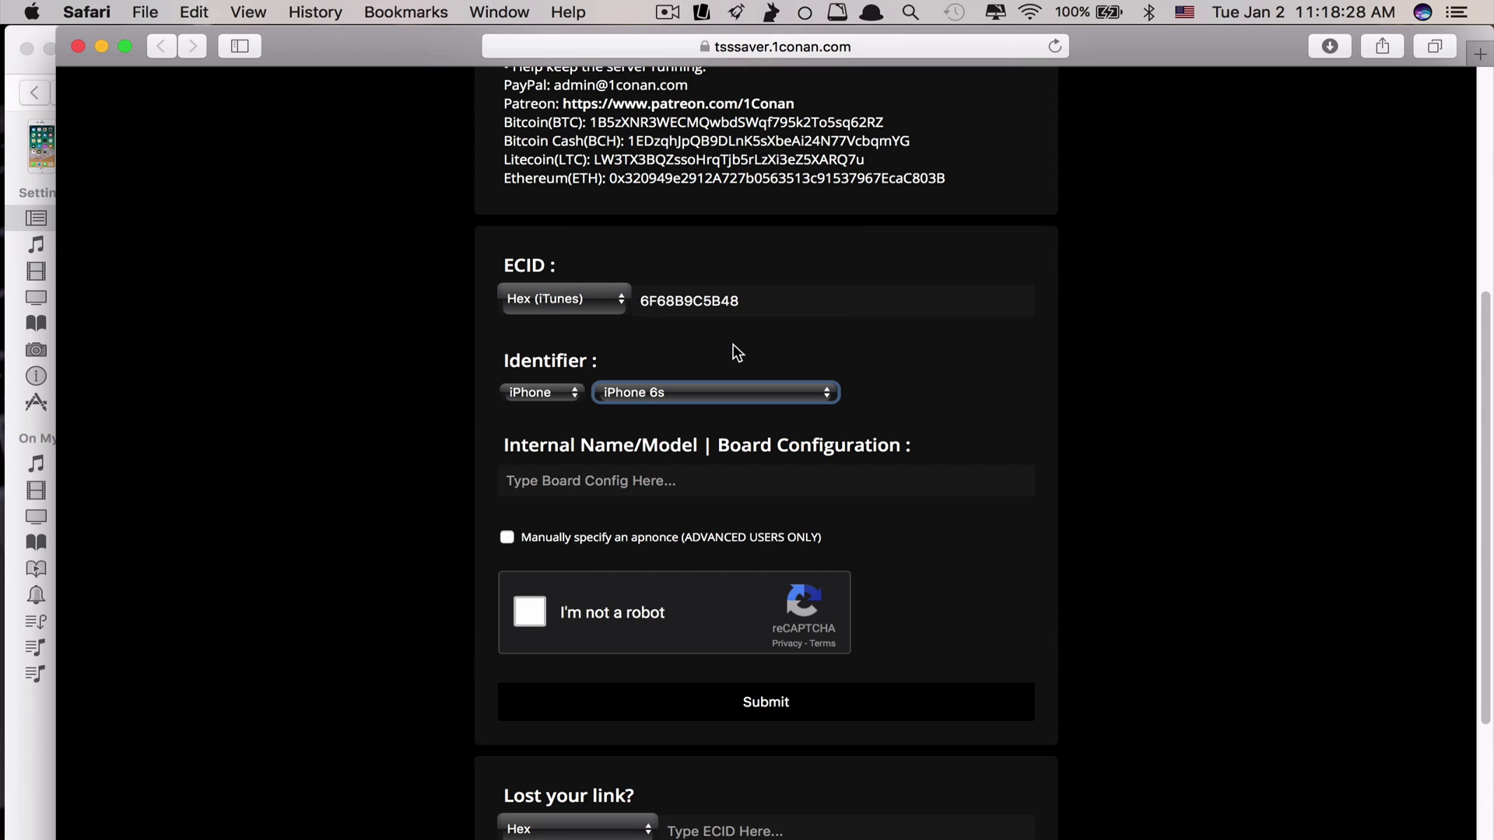
click(651, 483)
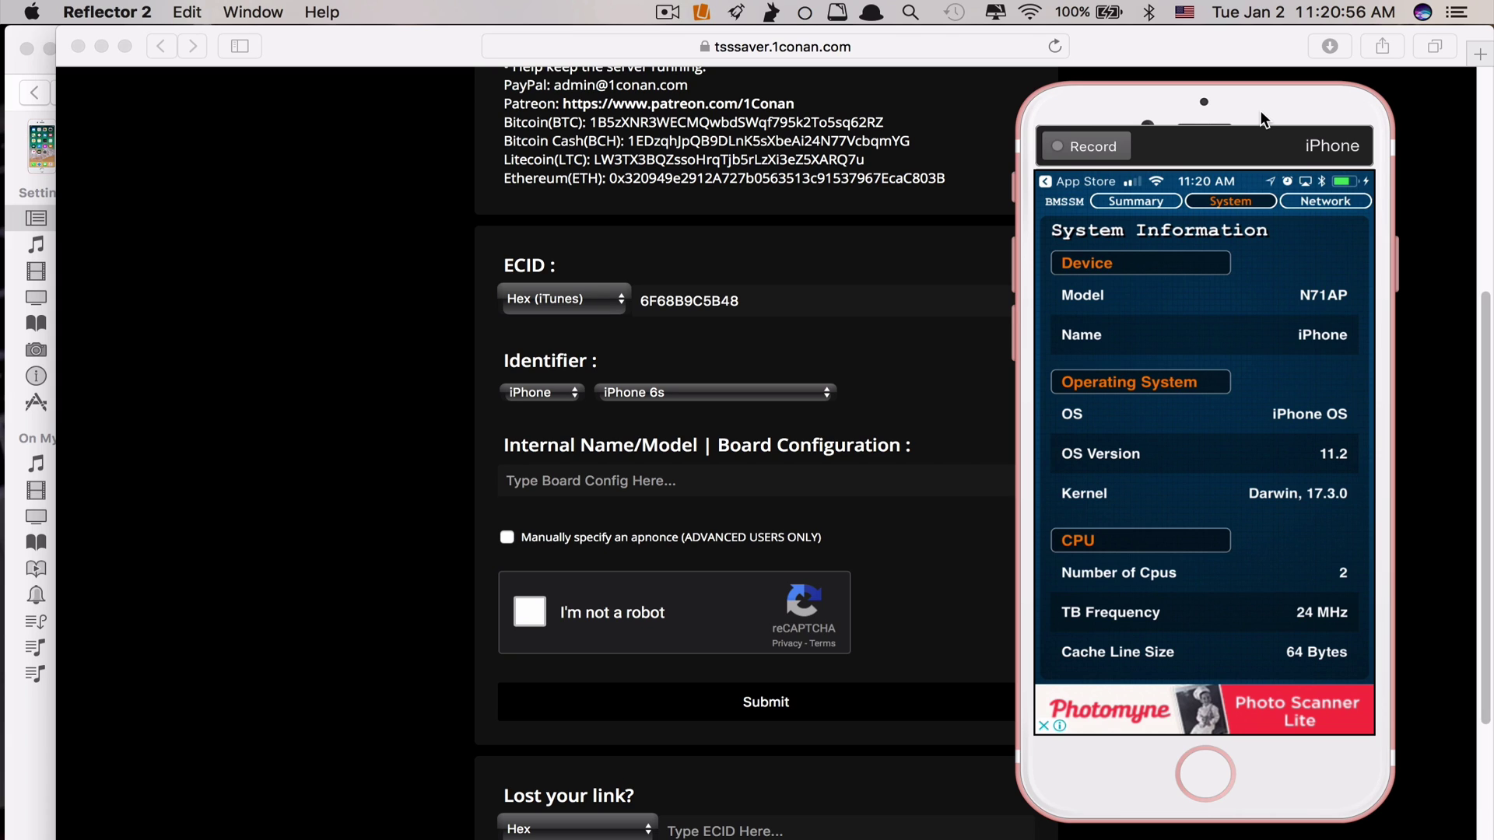
Enter N71AP as the board configuration and pass the reCAPTCHA check.
click(591, 480)
text(N)
text(71AP)
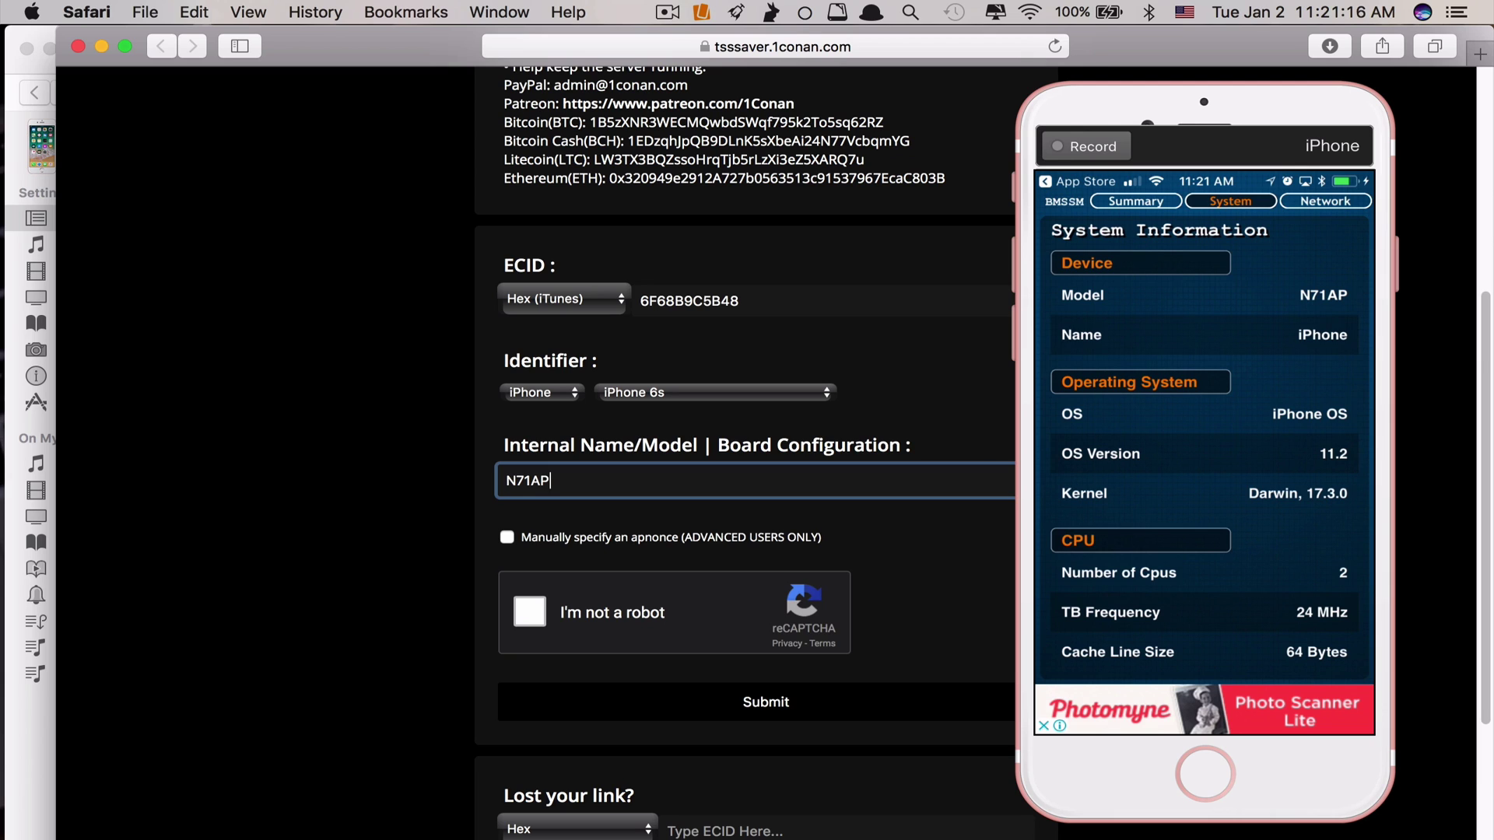
click(532, 622)
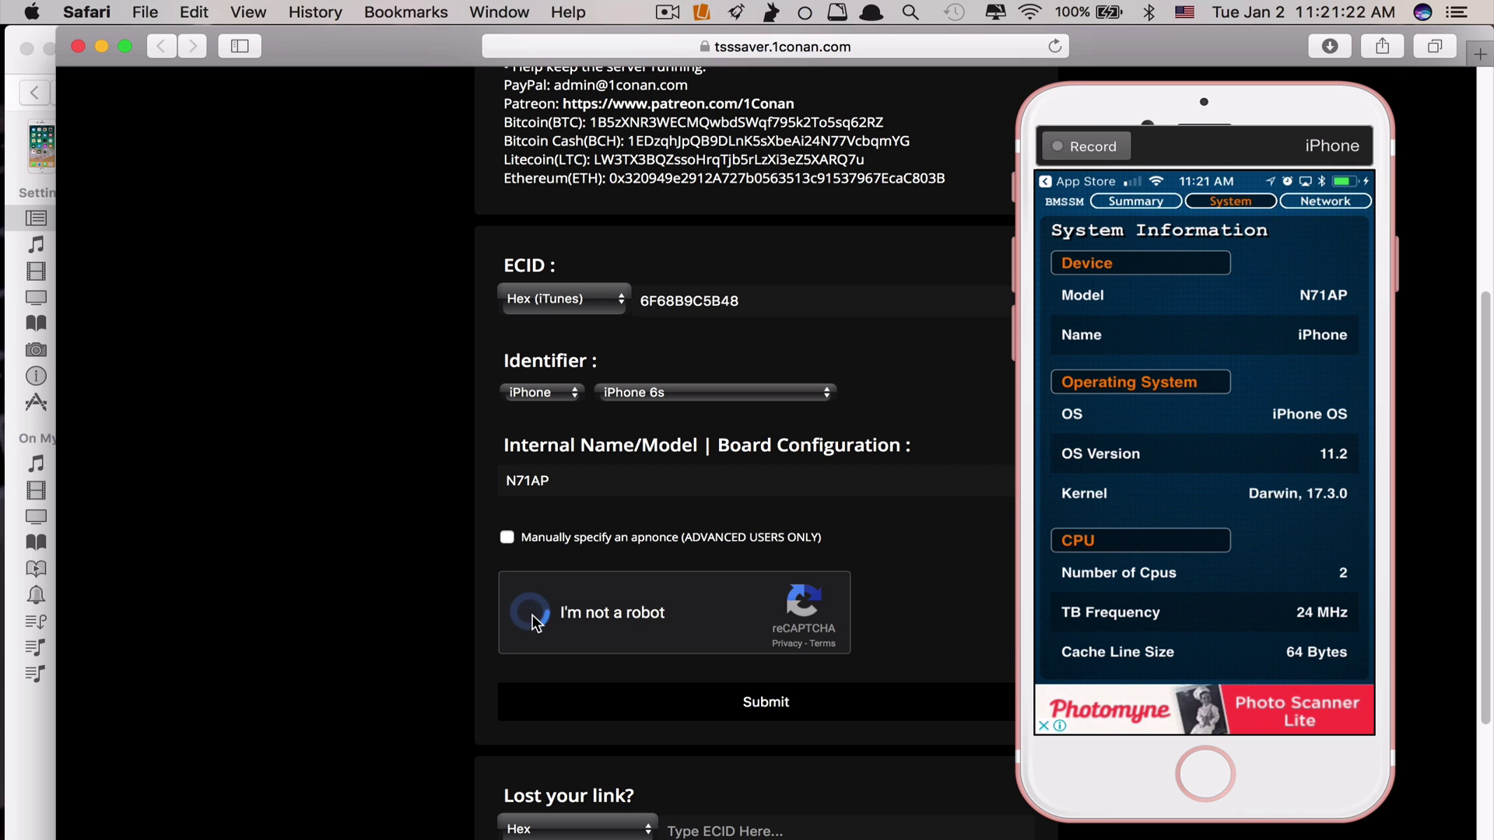
Paste the device's ECID into the Lost your link? blob lookup field.
scroll(534, 621, down, 1)
scroll(532, 614, down, 3)
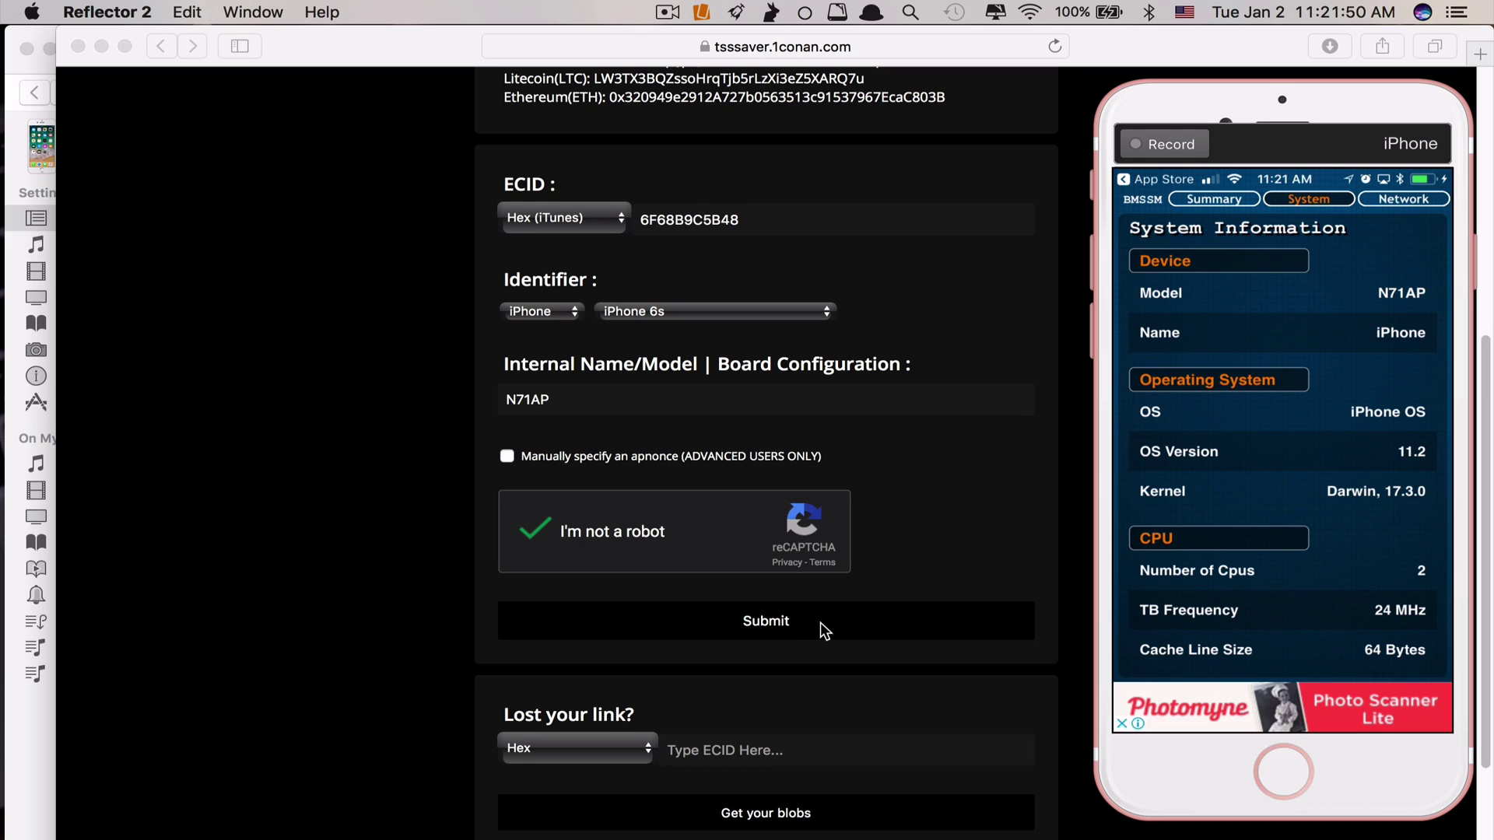
scroll(825, 630, down, 2)
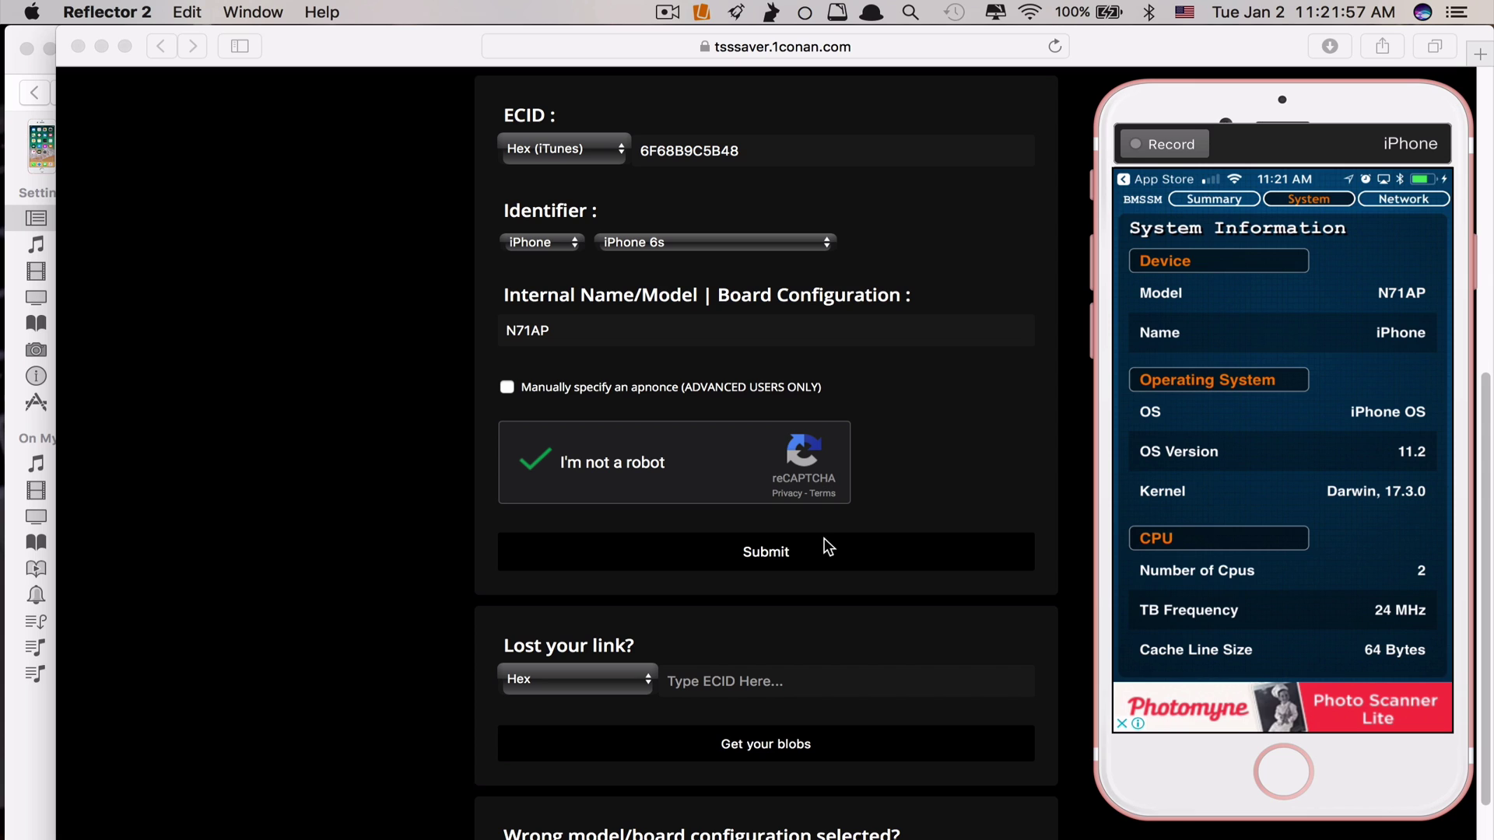
scroll(724, 622, down, 2)
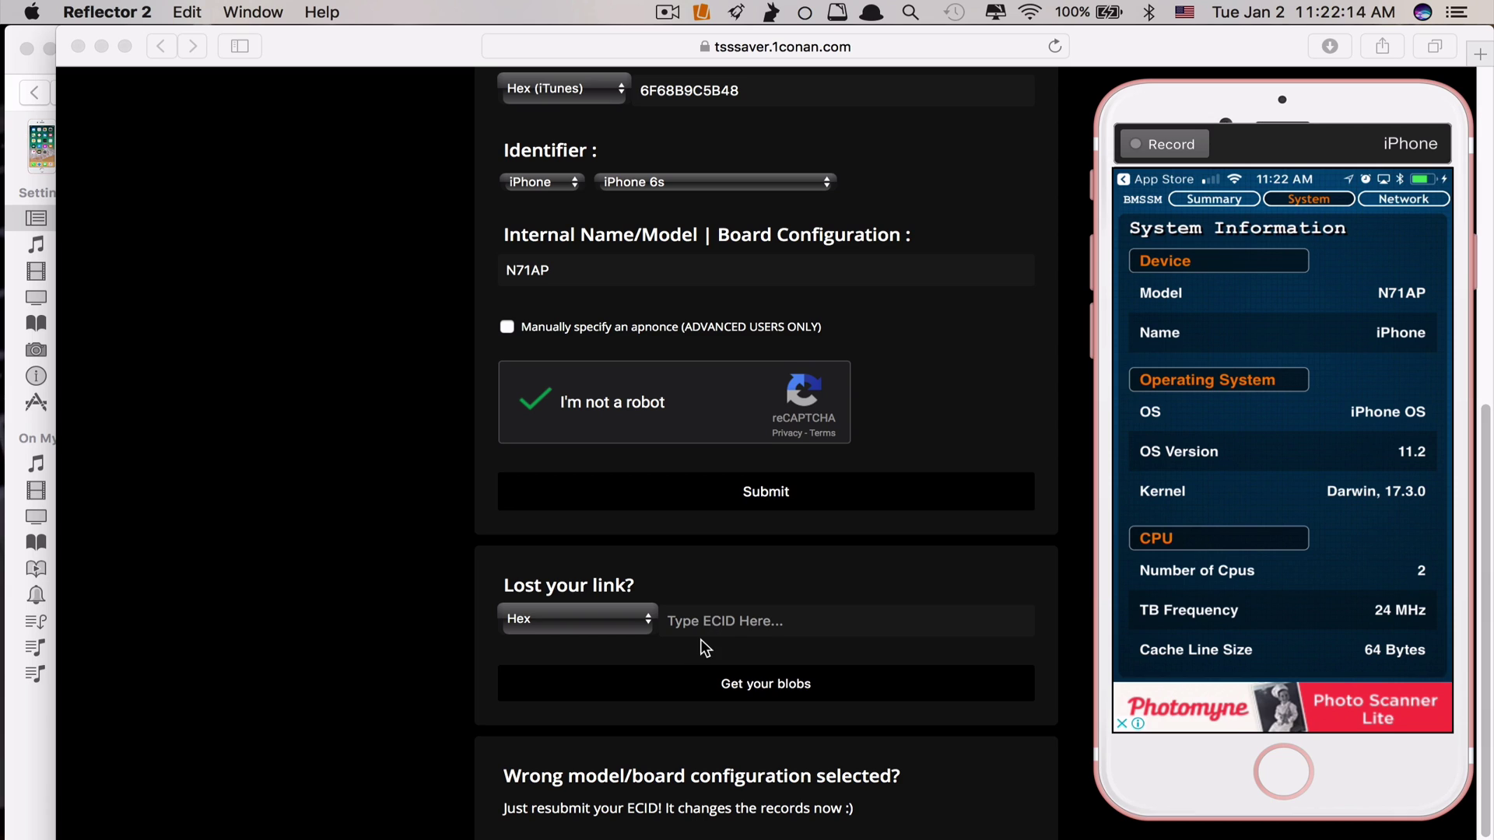
click(716, 622)
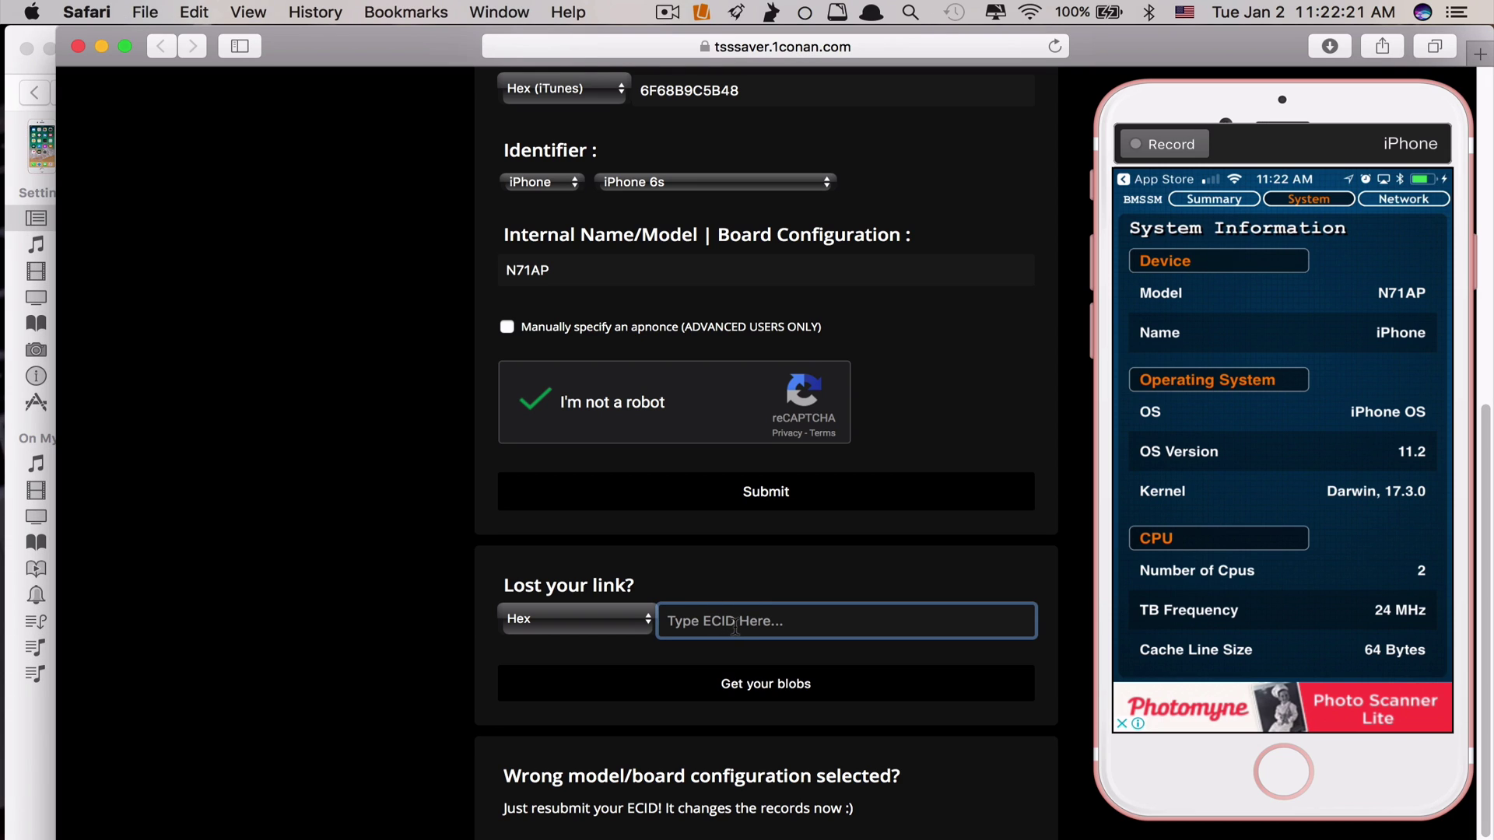
text(6F68B9C5B48)
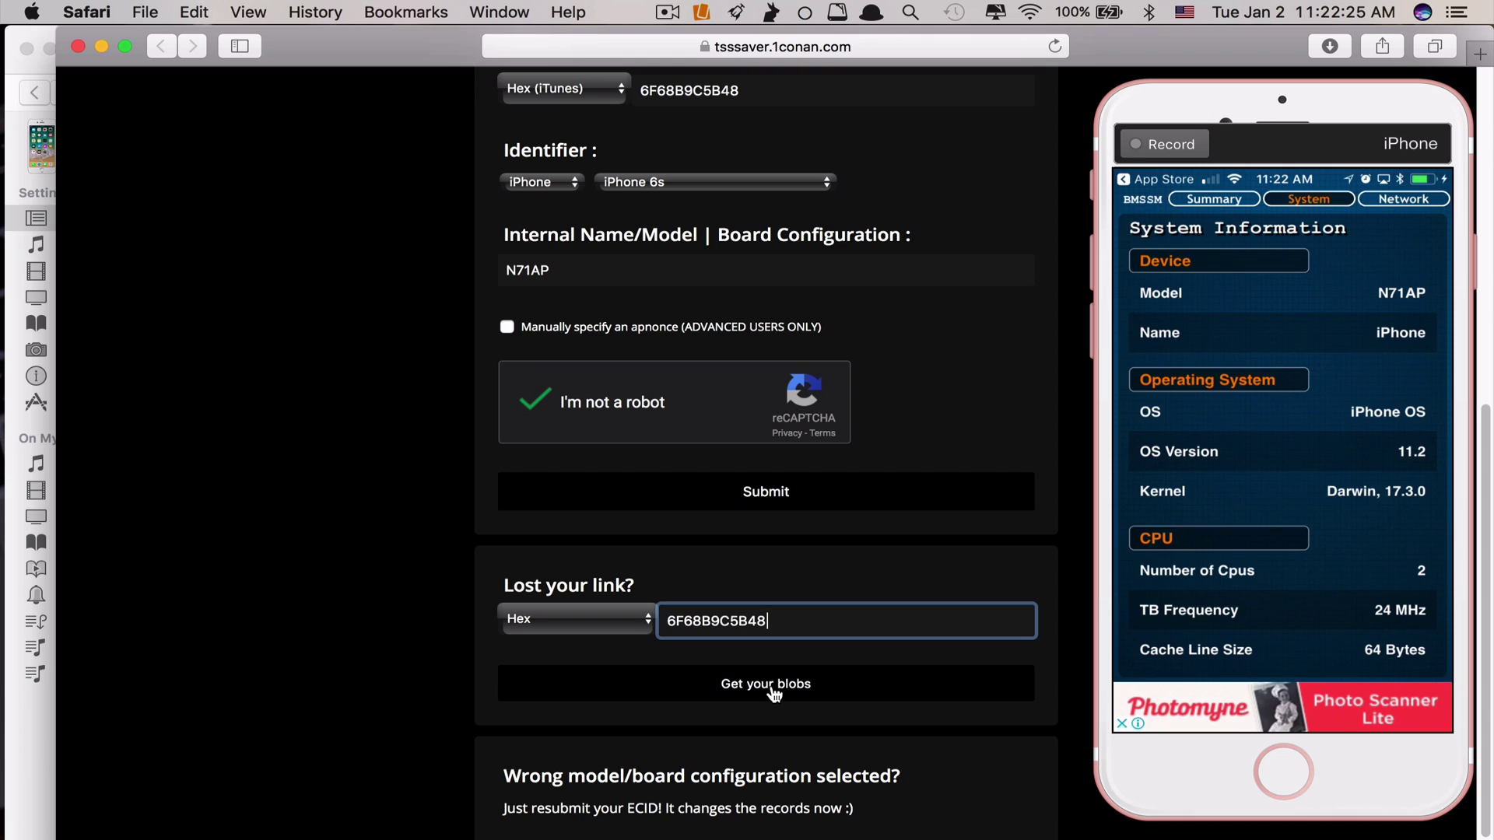
Retrieve the saved blobs for the ECID, showing folders 11.2 and 11.2.1.
click(774, 688)
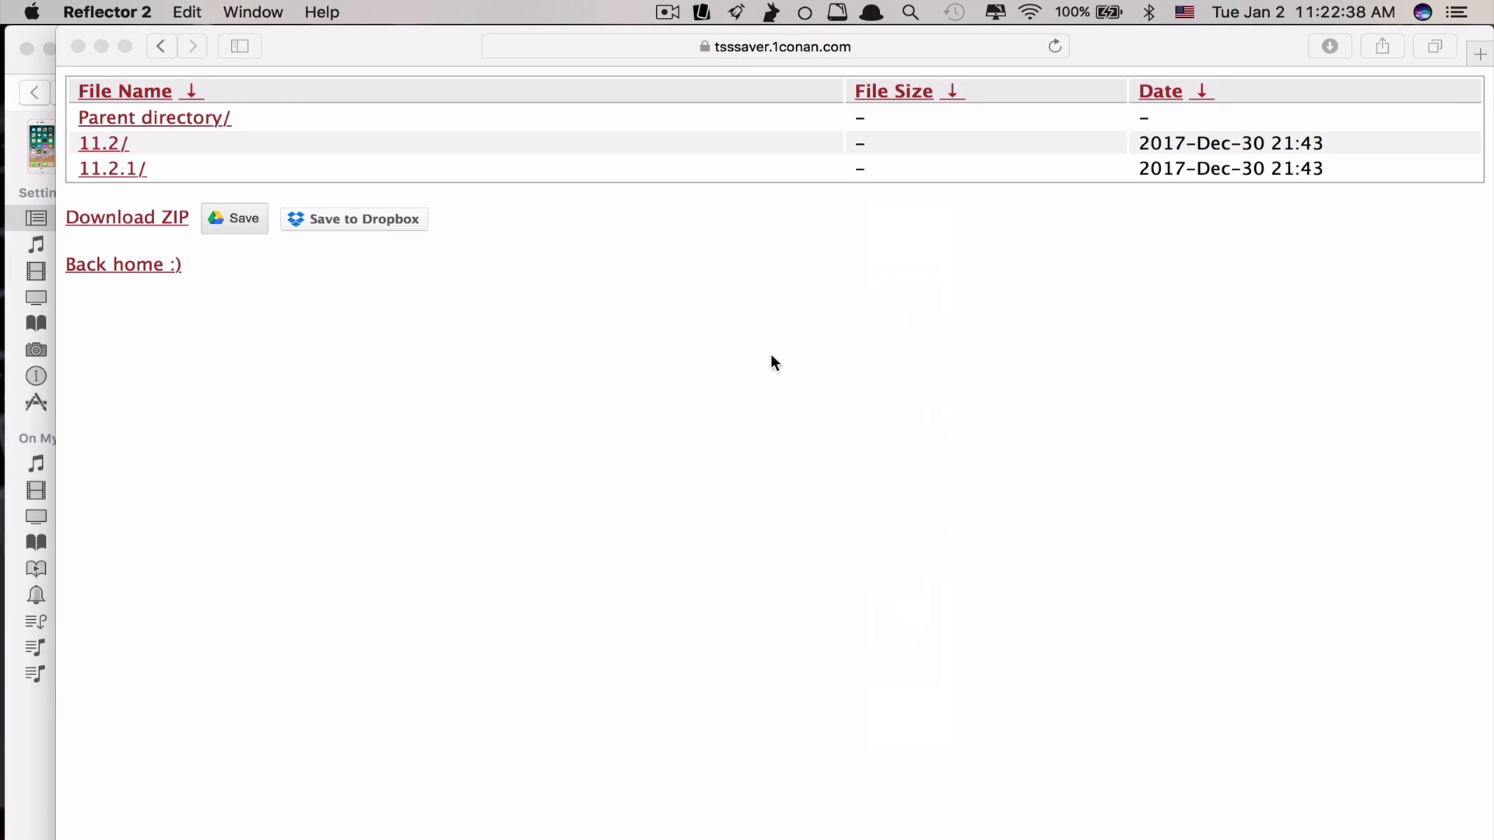